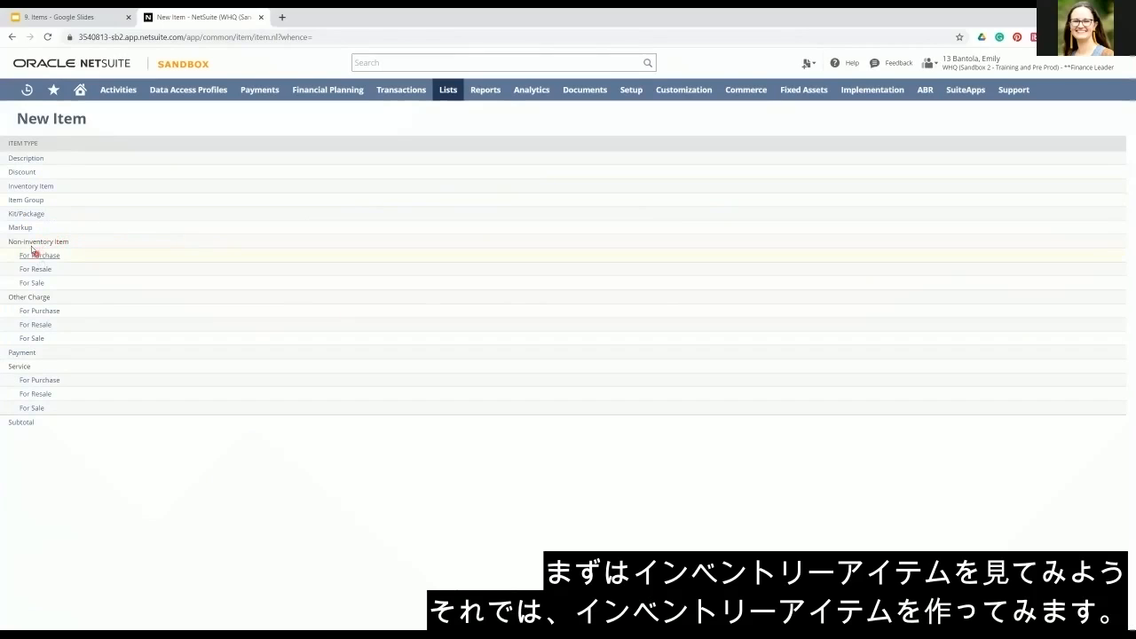
# Step: Open a blank inventory item record and examine its classification fields and costing method options
pyautogui.click(30, 189)
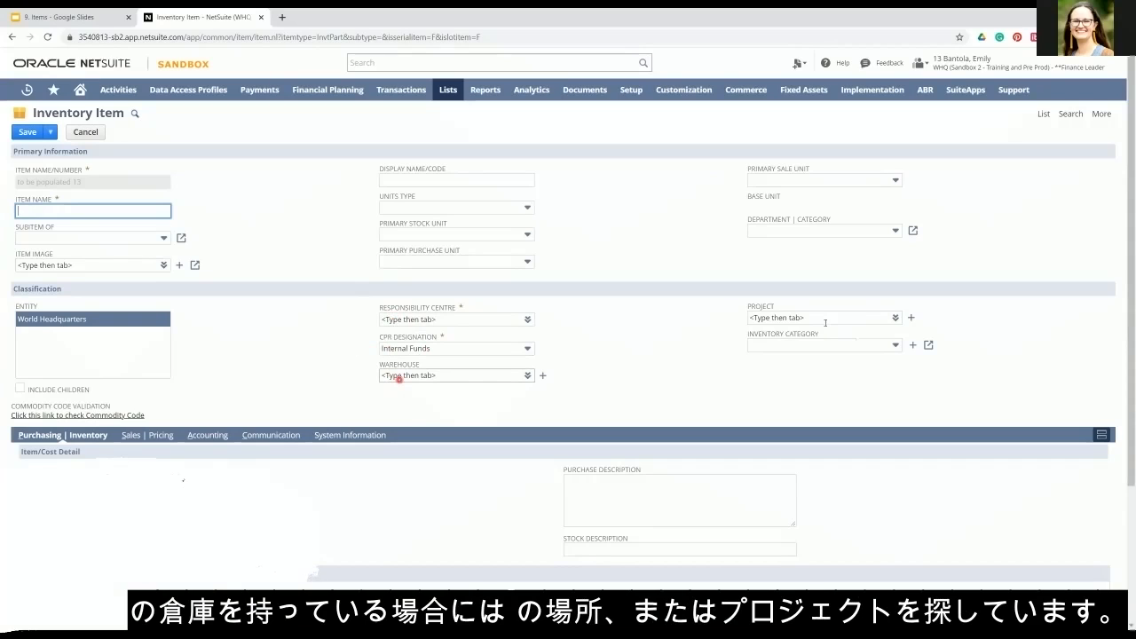
pyautogui.scroll(-2, 294, 393)
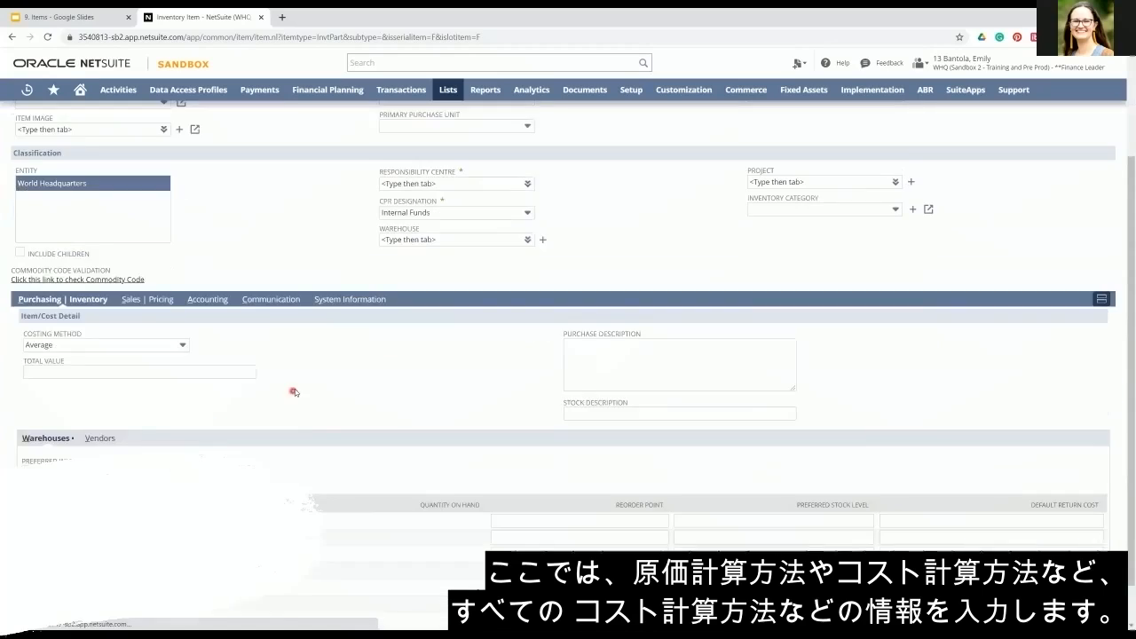
pyautogui.scroll(-1, 294, 392)
pyautogui.click(183, 298)
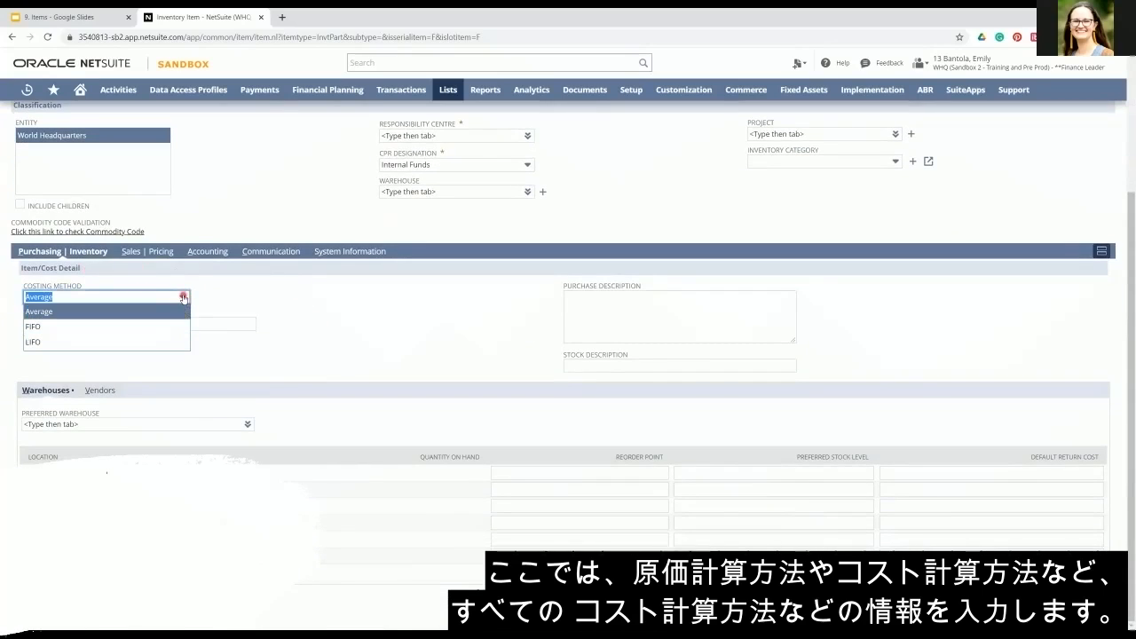
pyautogui.click(184, 299)
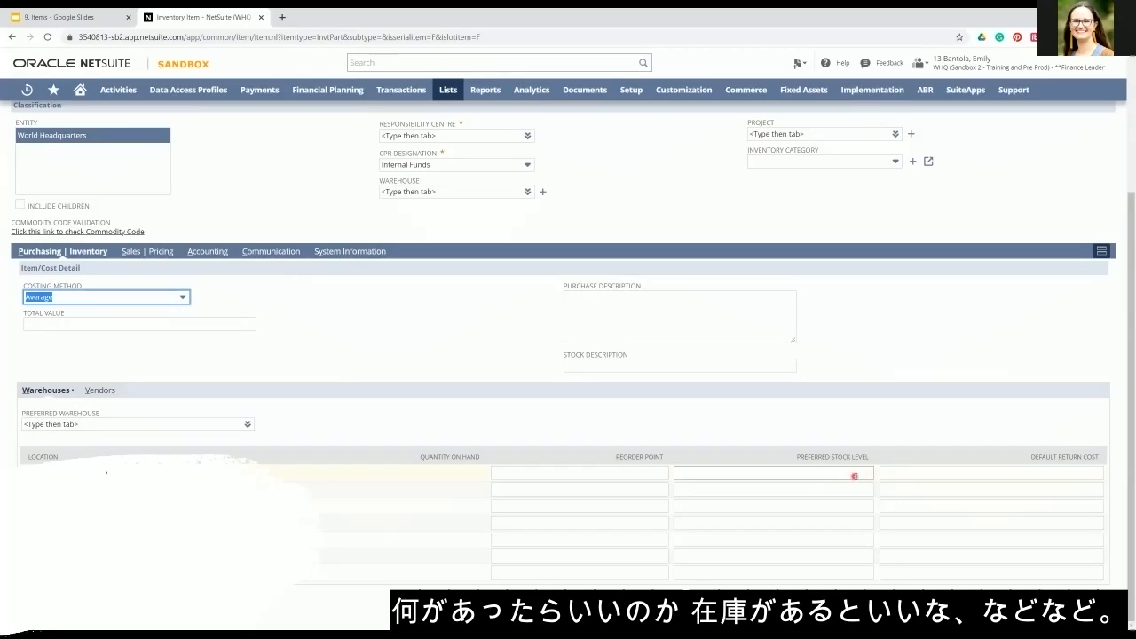
# Step: Review the inventory item's vendor lines, sales pricing by currency and accounting fields
pyautogui.click(101, 390)
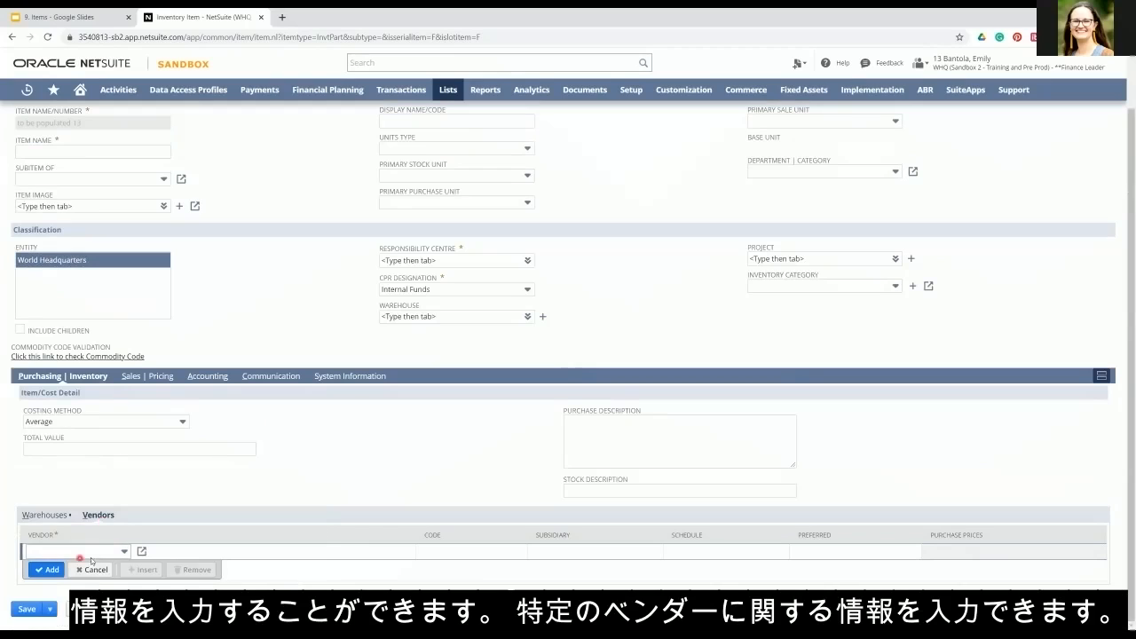
pyautogui.click(150, 379)
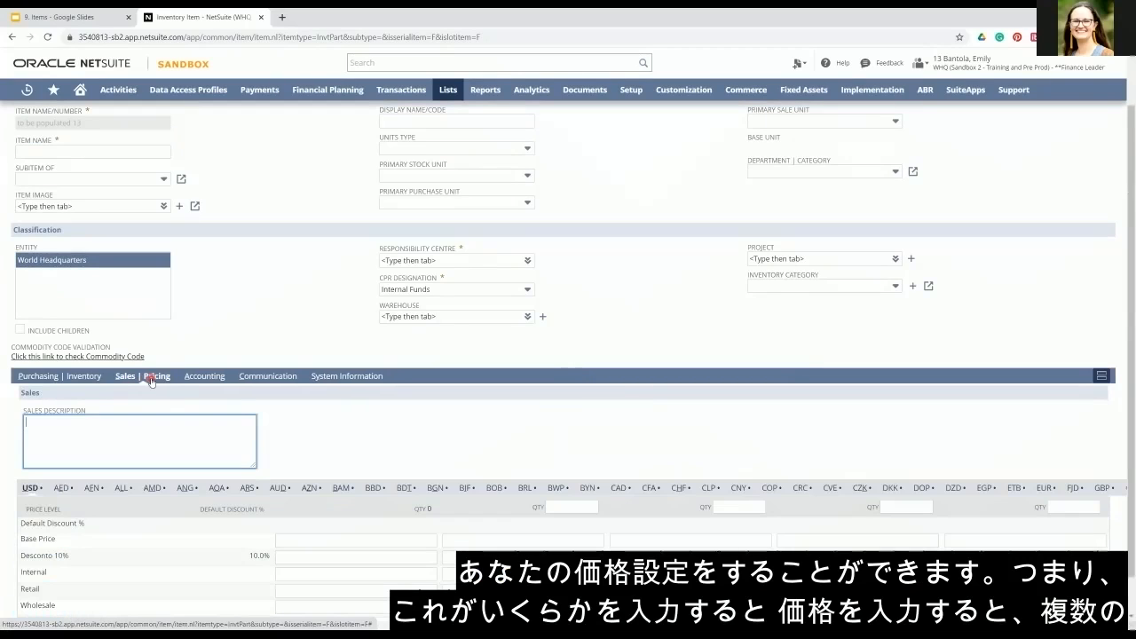
pyautogui.scroll(-1, 305, 431)
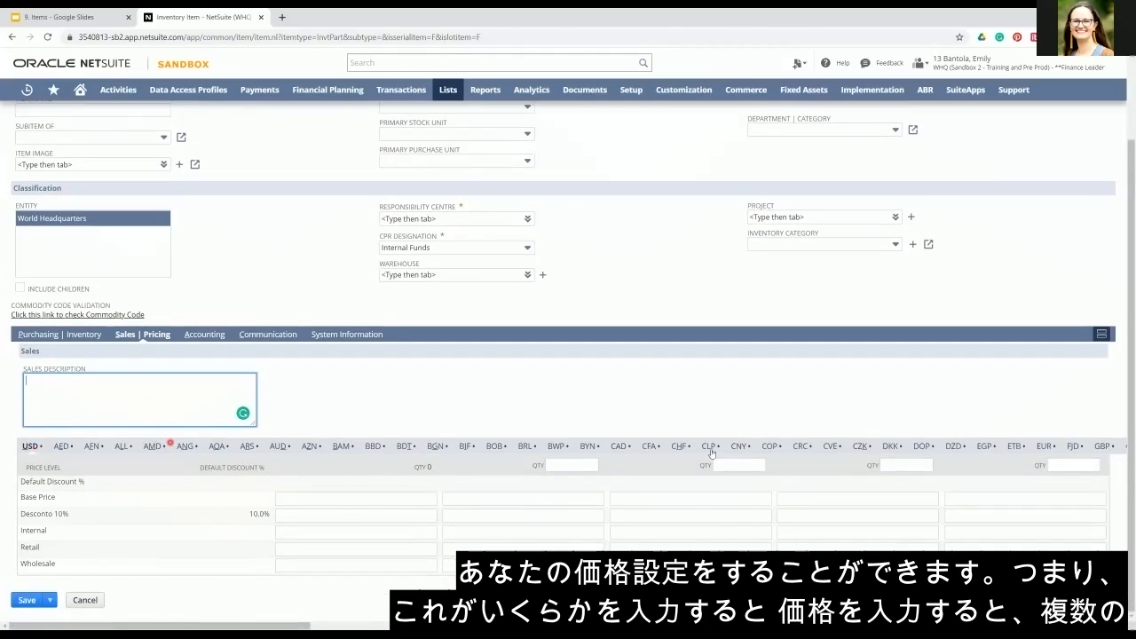
pyautogui.click(196, 334)
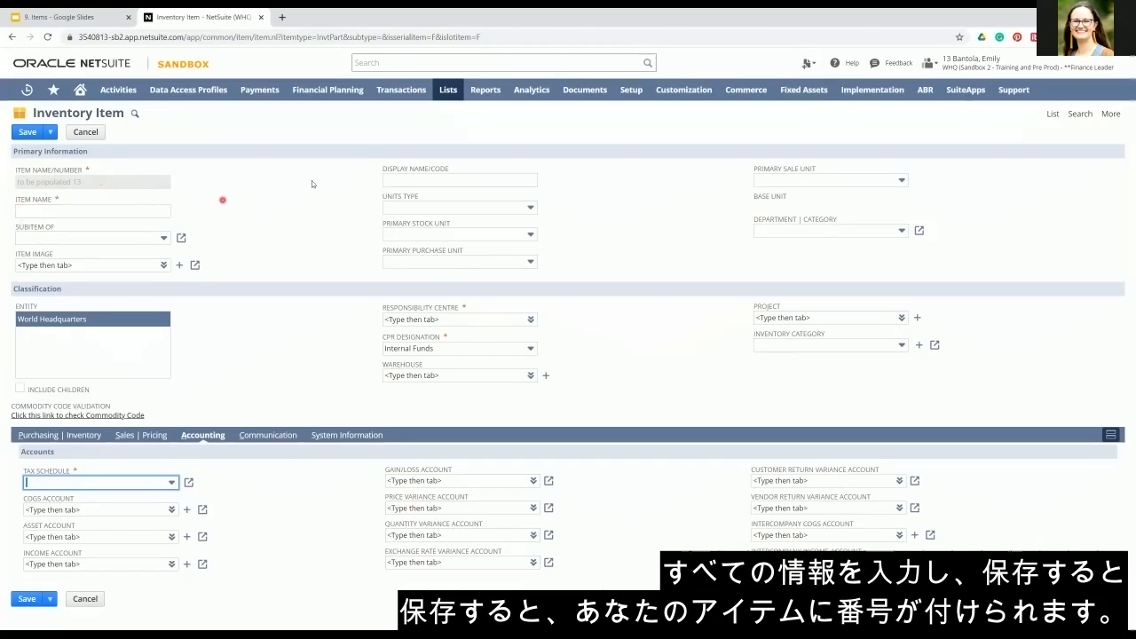
# Step: Start a new non-inventory item for sale from the accounting item types
pyautogui.moveTo(447, 91)
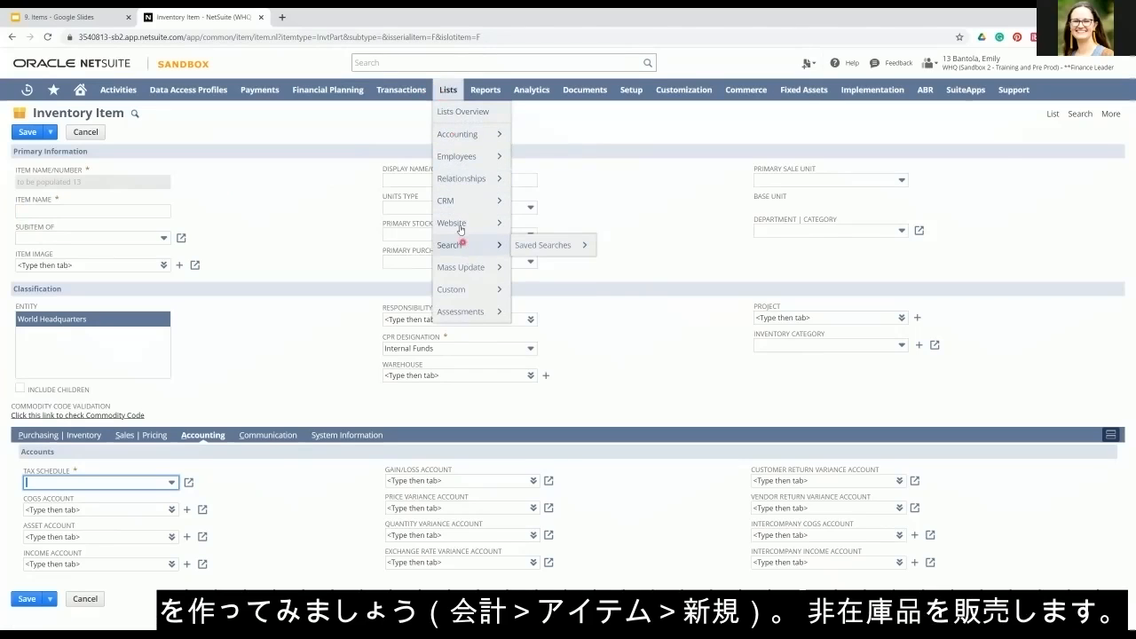
pyautogui.moveTo(461, 229)
pyautogui.moveTo(468, 134)
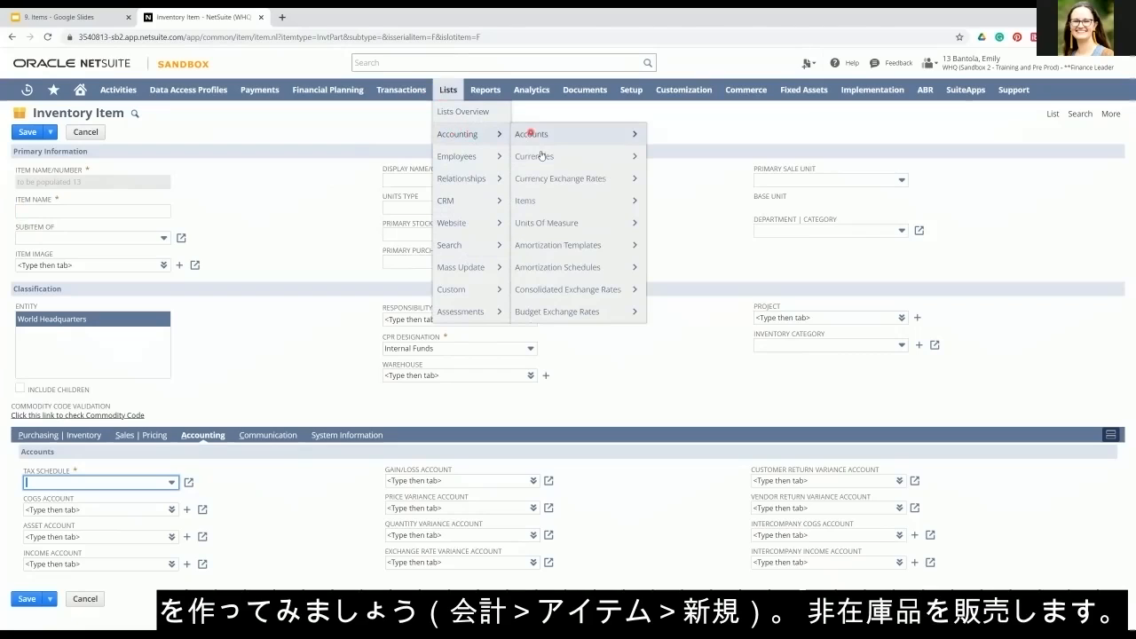
pyautogui.moveTo(554, 207)
pyautogui.click(661, 203)
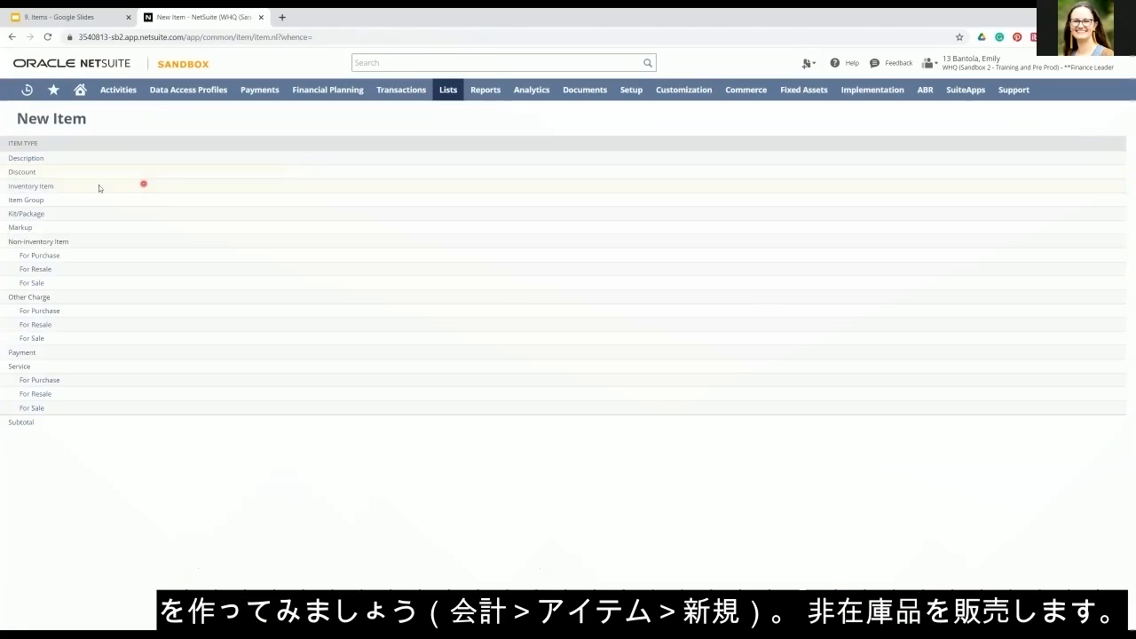
pyautogui.click(34, 282)
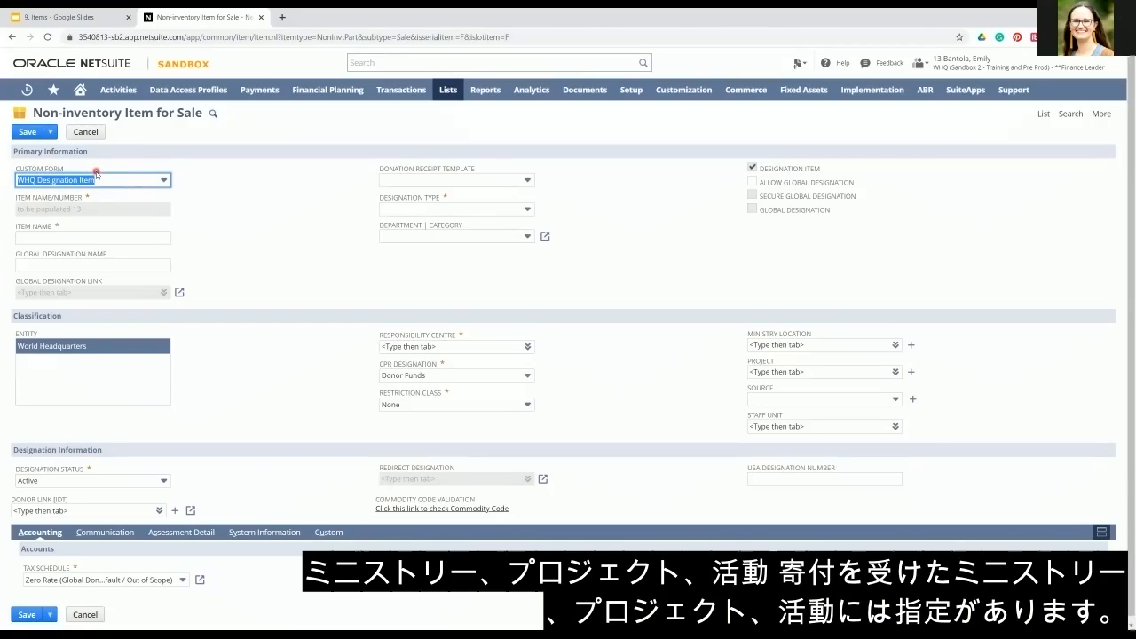
# Step: Examine the designation item's name fields, designation type options, tax schedule and assessment detail
pyautogui.click(38, 238)
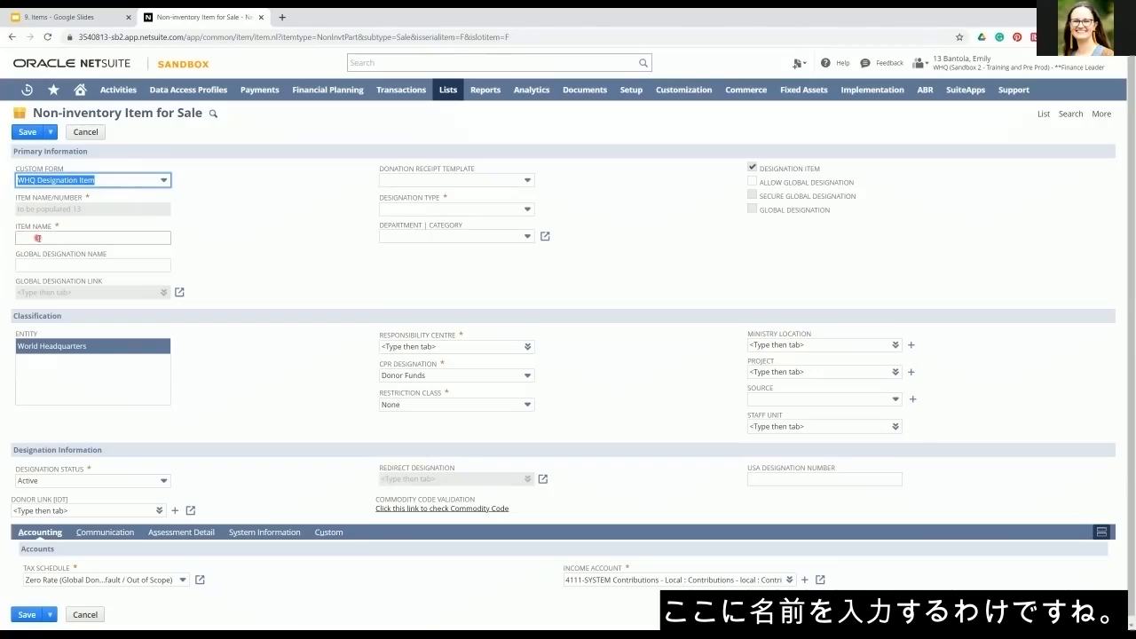
pyautogui.click(18, 261)
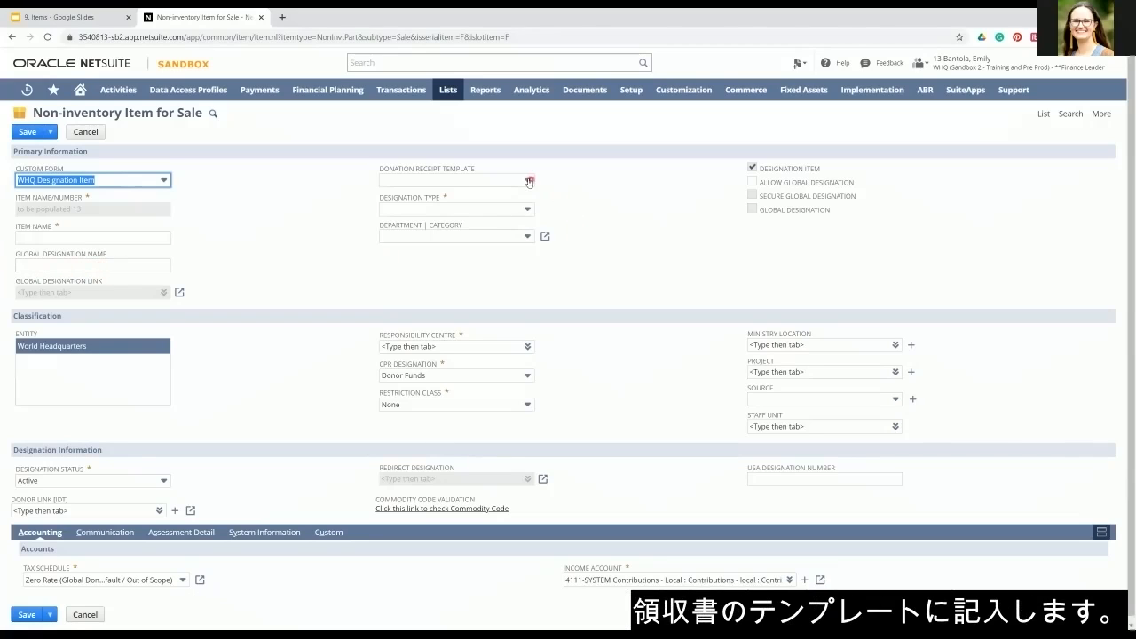
pyautogui.click(528, 211)
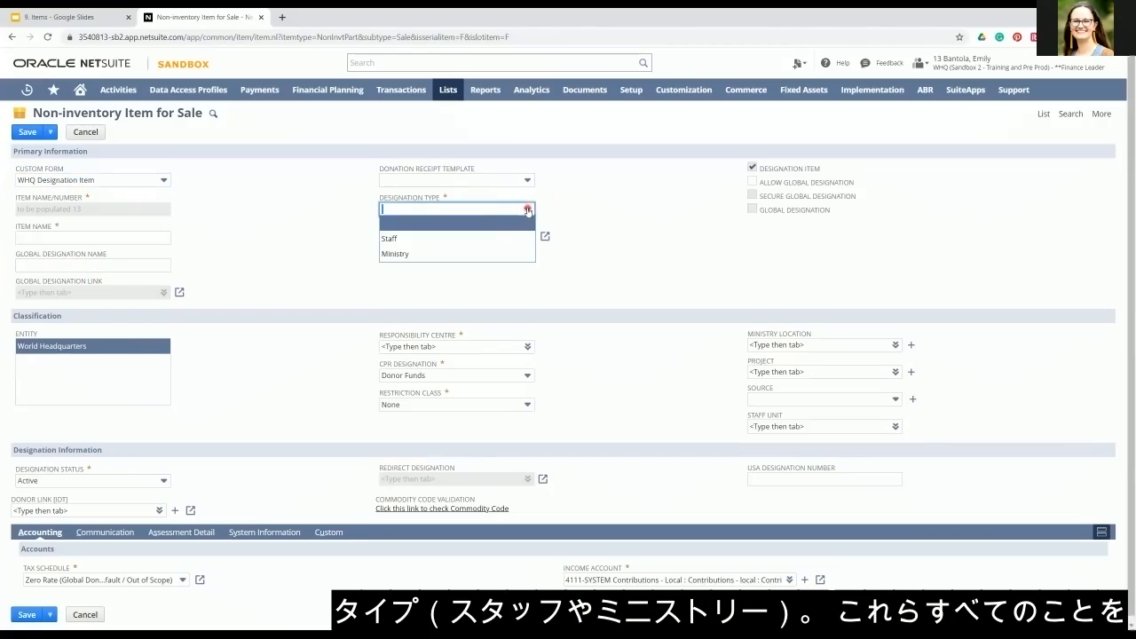
pyautogui.click(529, 210)
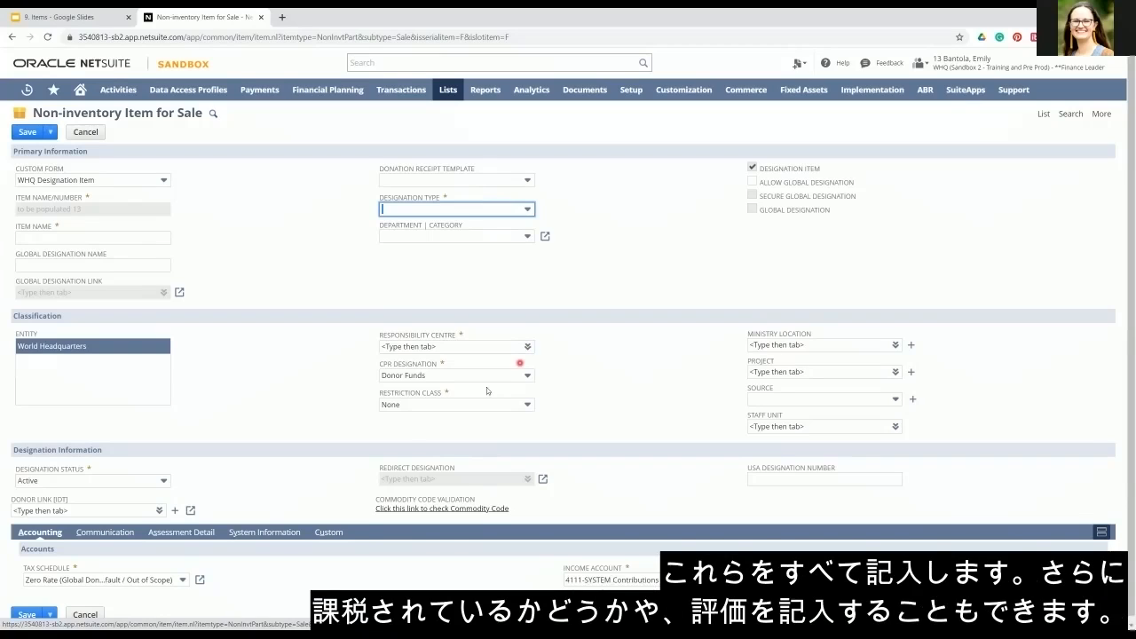
pyautogui.scroll(-1, 324, 422)
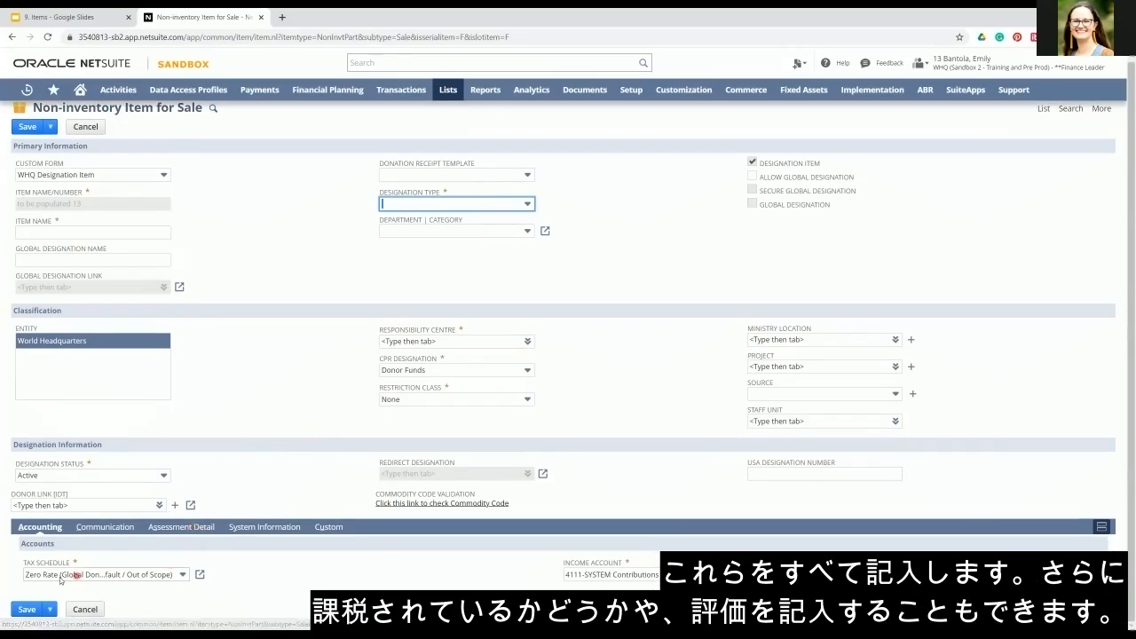
pyautogui.click(186, 530)
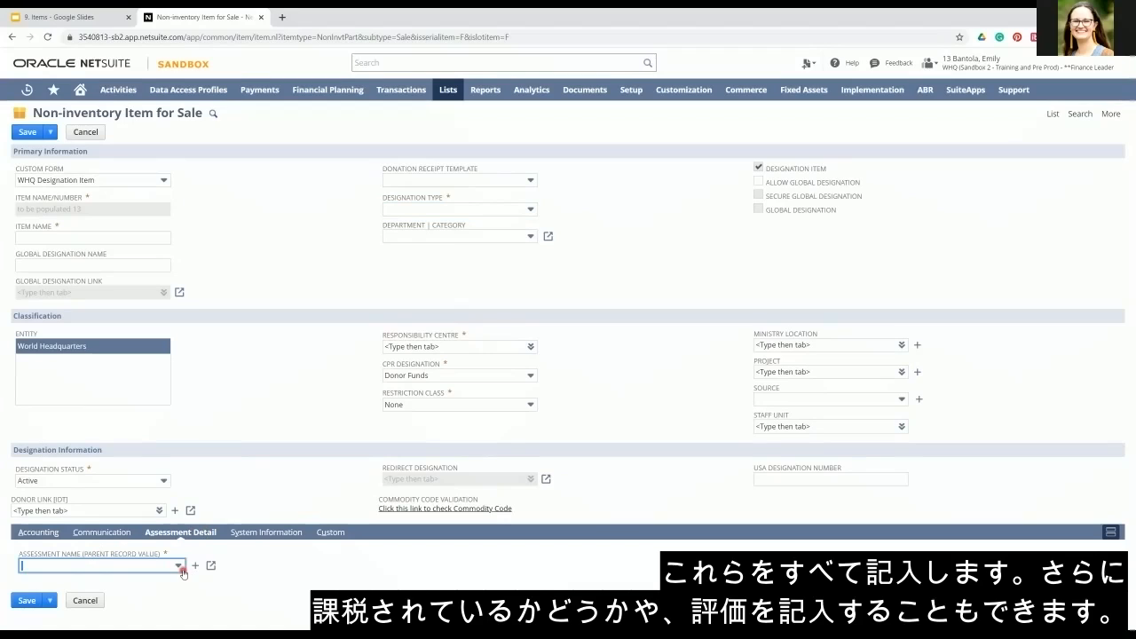
# Step: Switch the item's custom form to WHQ Non-Inventory Form and review its sales pricing and accounting fields
pyautogui.click(163, 181)
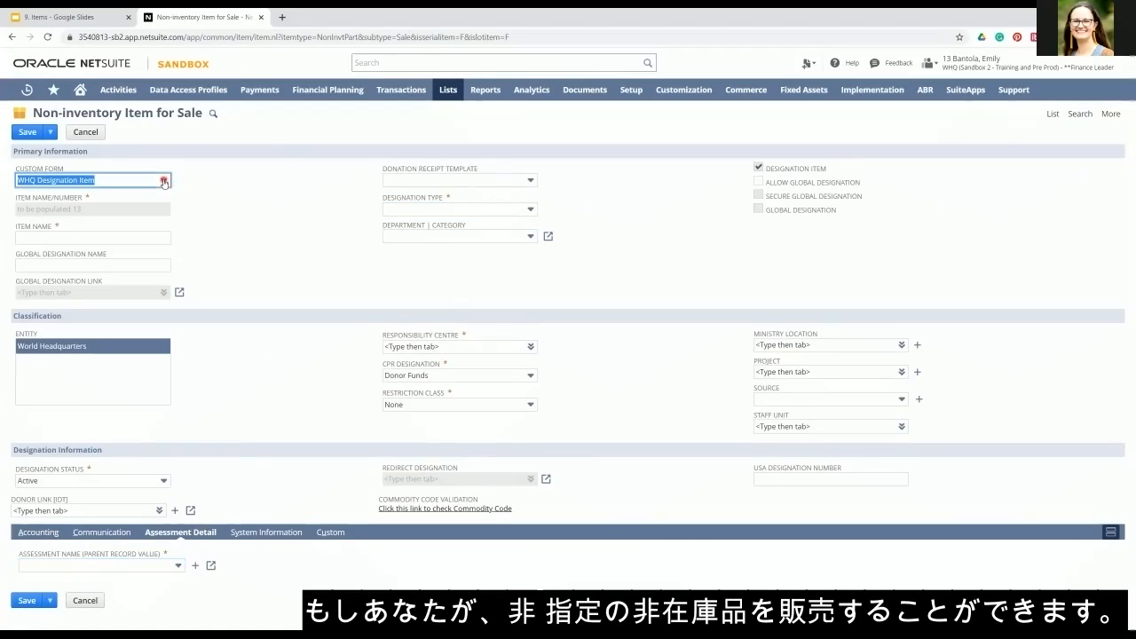
pyautogui.click(164, 181)
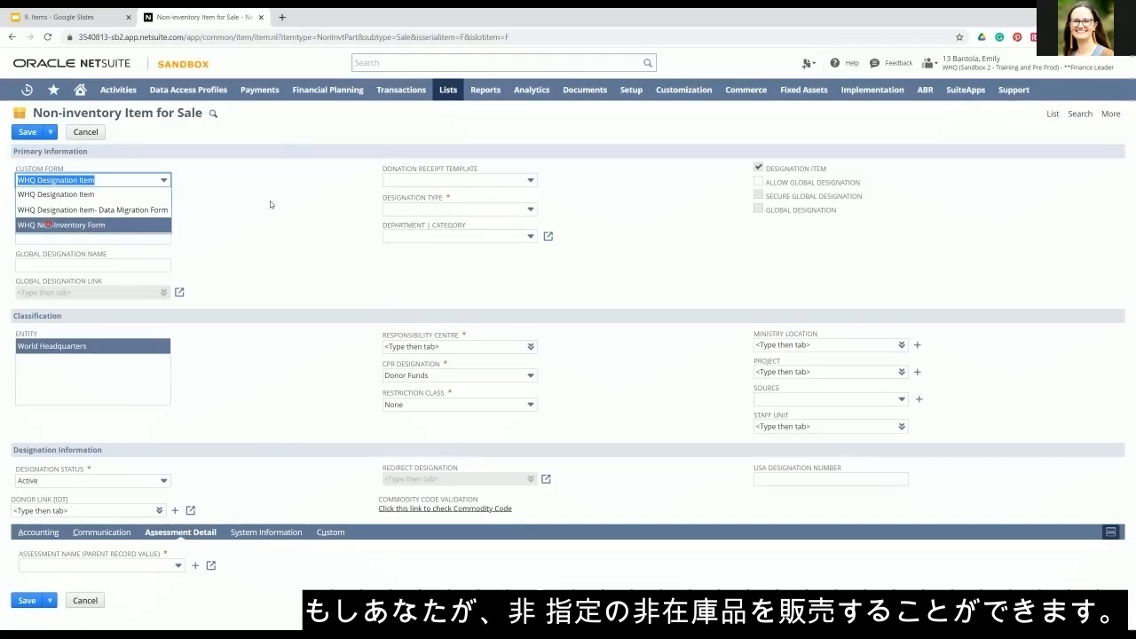
pyautogui.click(49, 225)
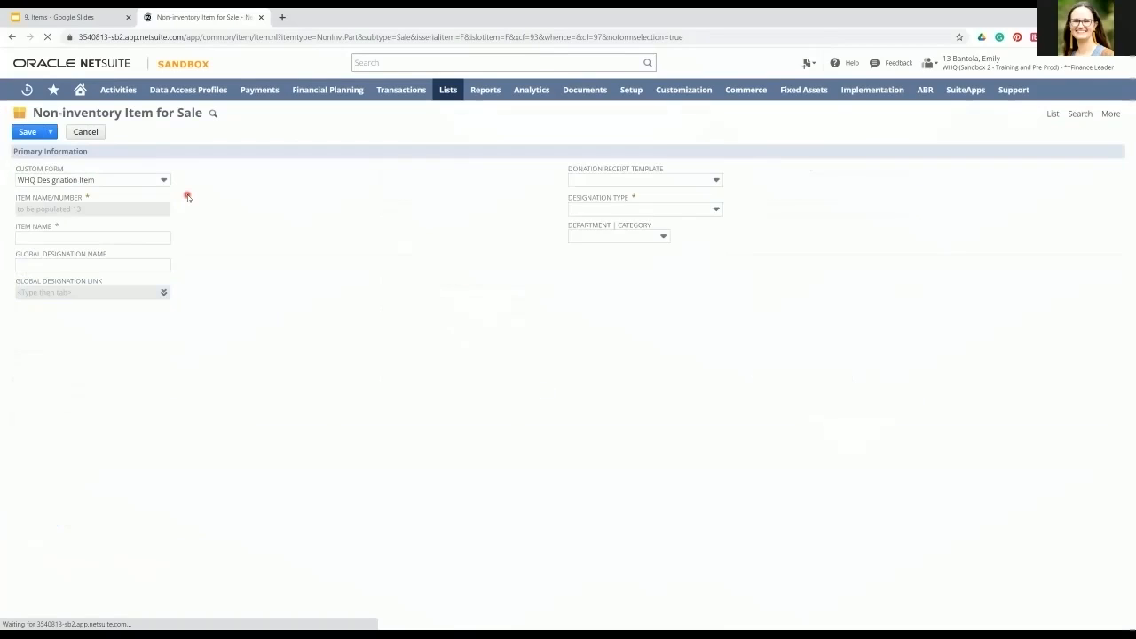
pyautogui.click(161, 181)
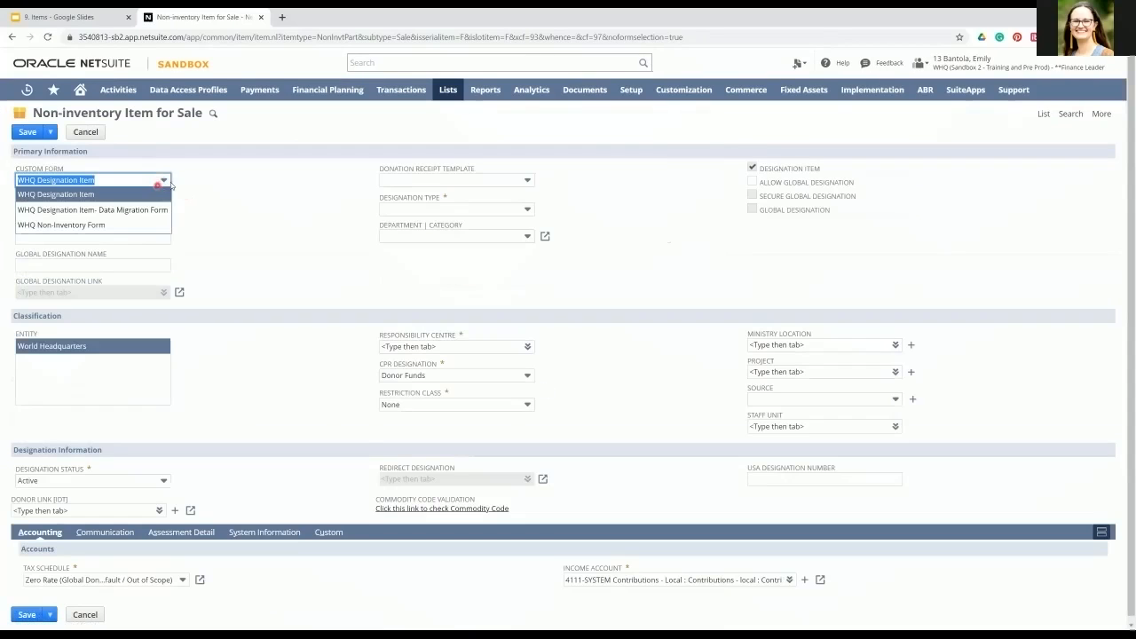
pyautogui.click(133, 225)
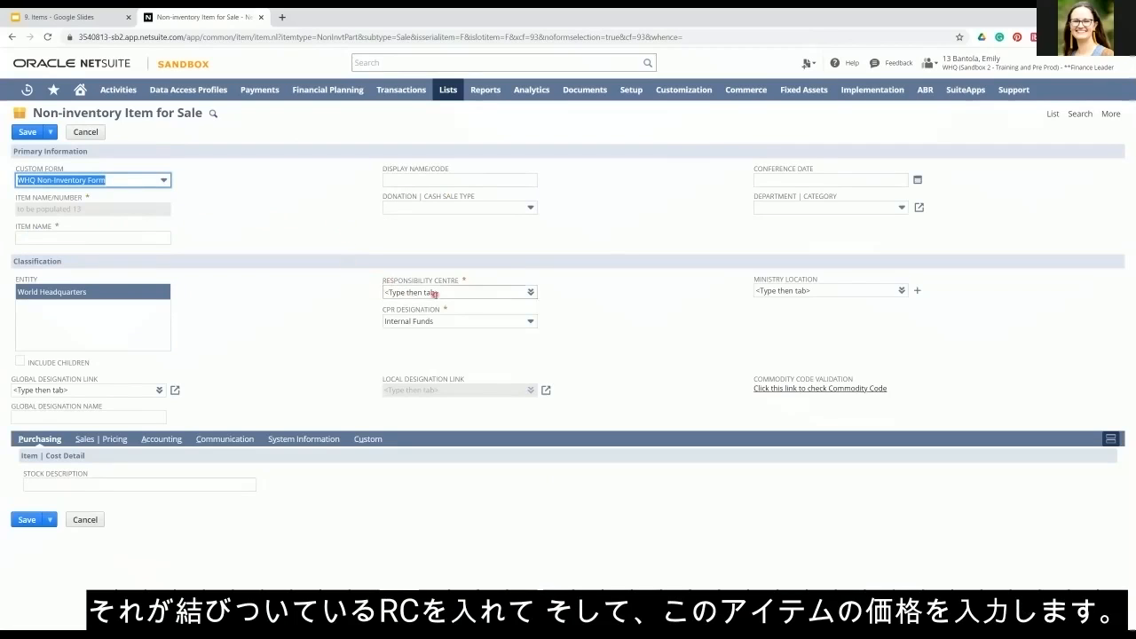
pyautogui.click(92, 440)
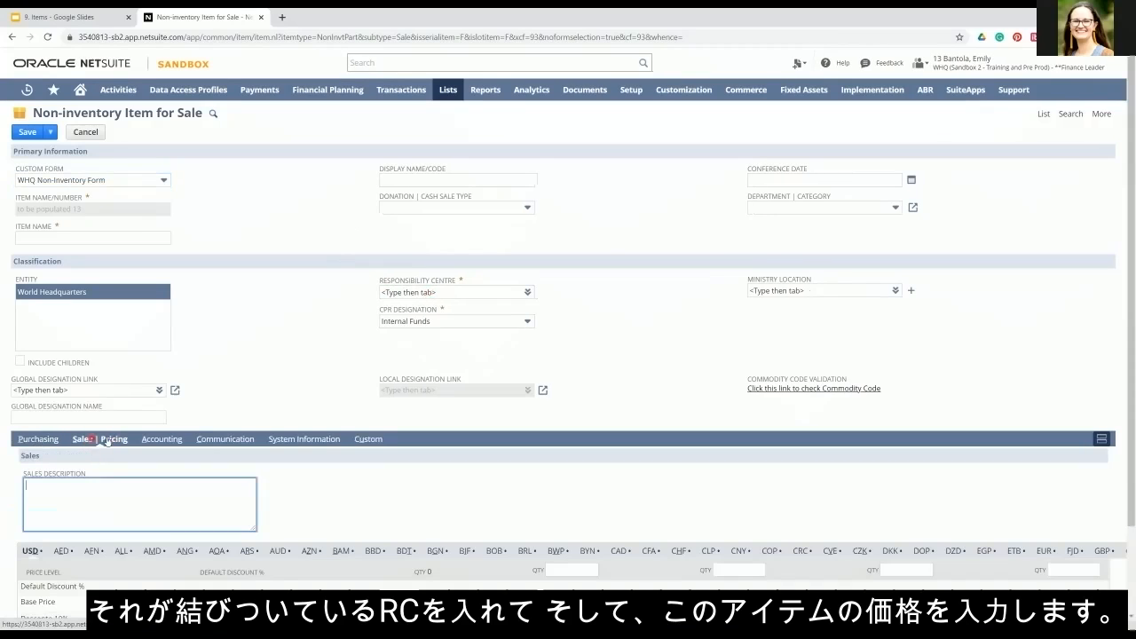
pyautogui.click(161, 439)
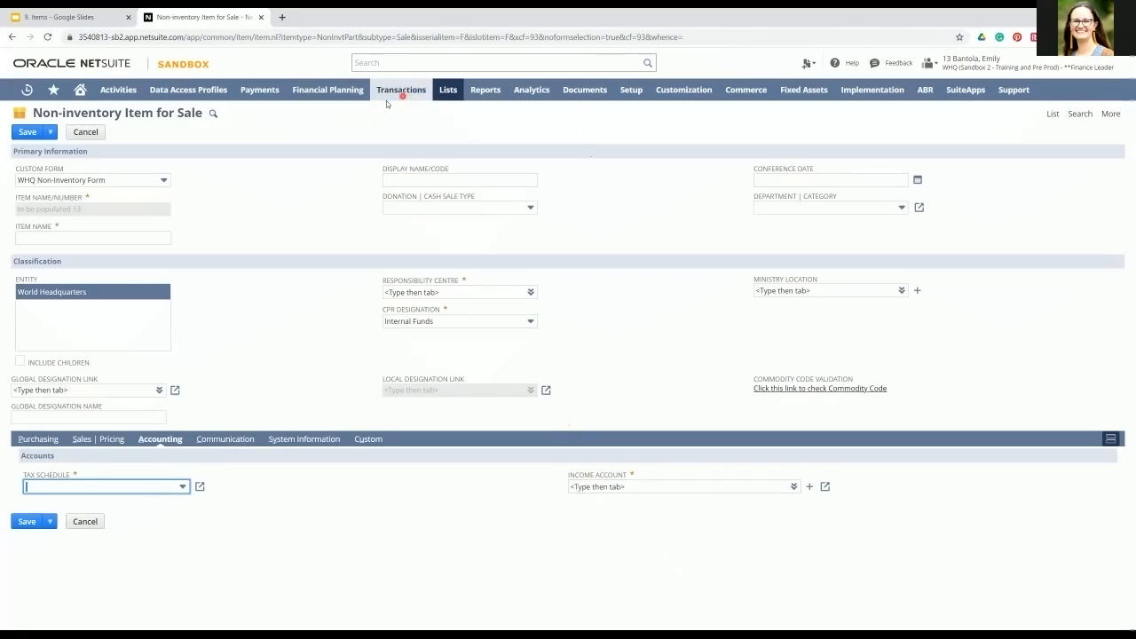
# Step: Create a new sales invoice
pyautogui.moveTo(445, 90)
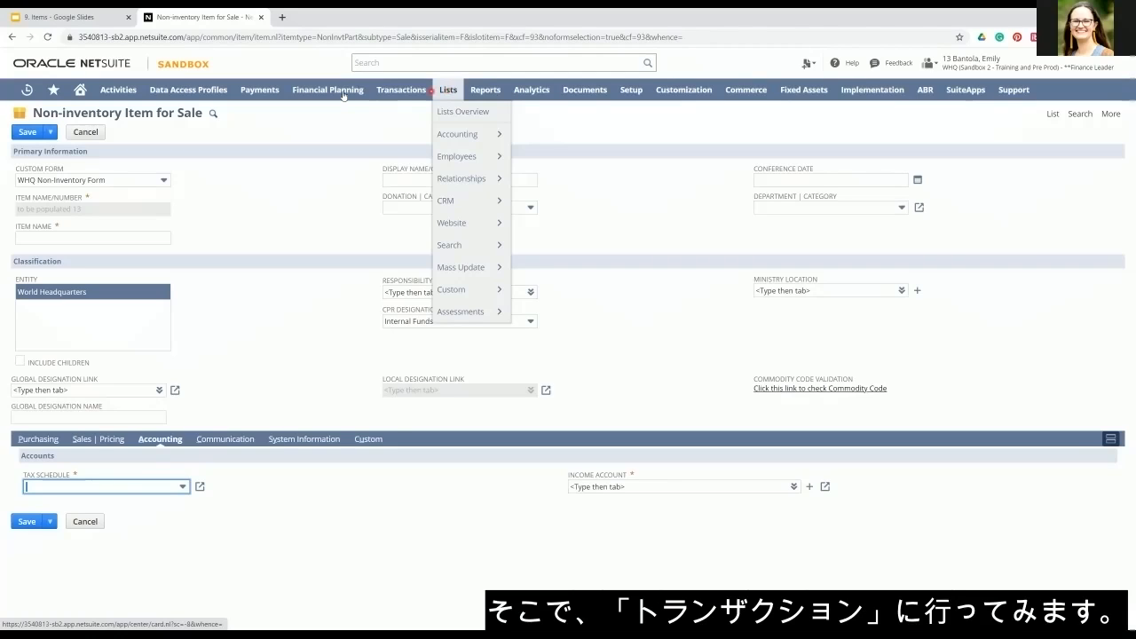
pyautogui.moveTo(398, 98)
pyautogui.moveTo(416, 224)
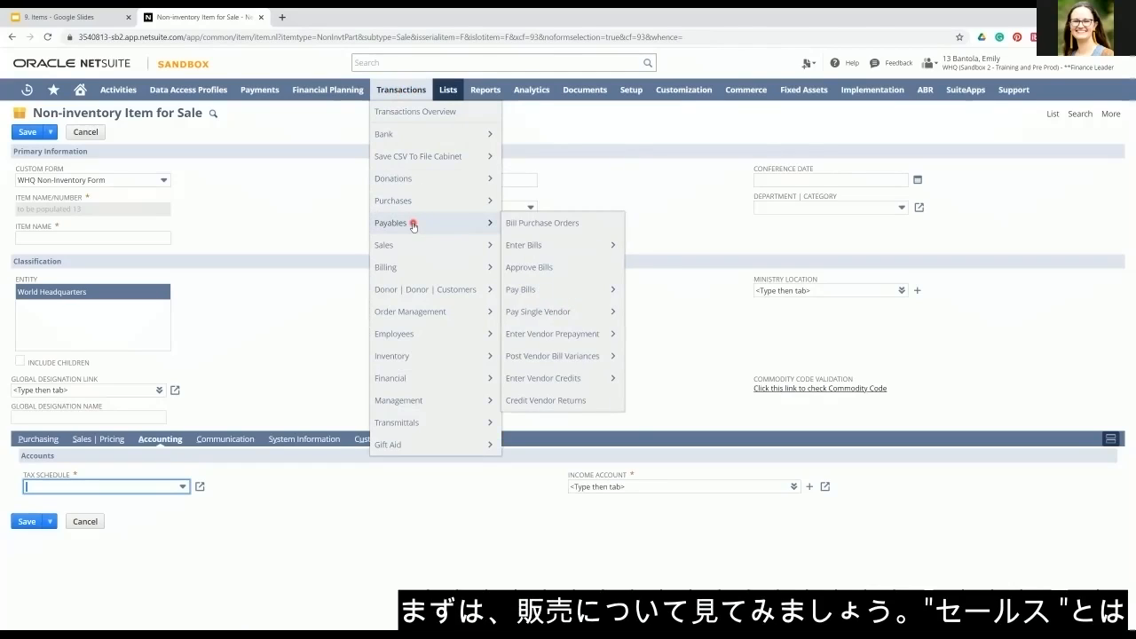
pyautogui.moveTo(413, 247)
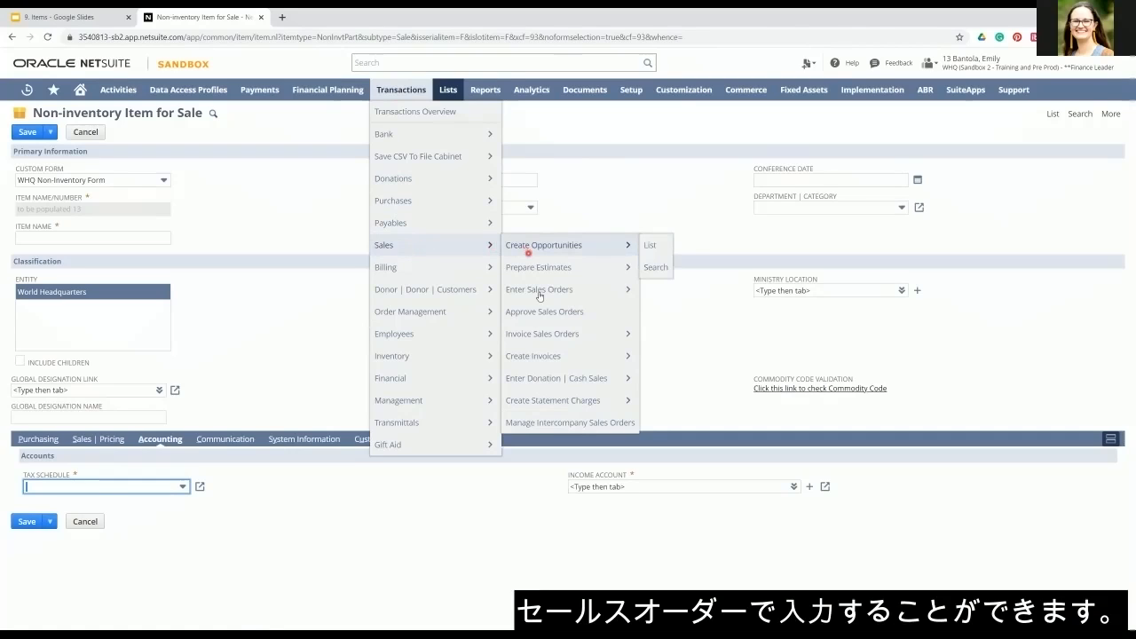
pyautogui.click(541, 359)
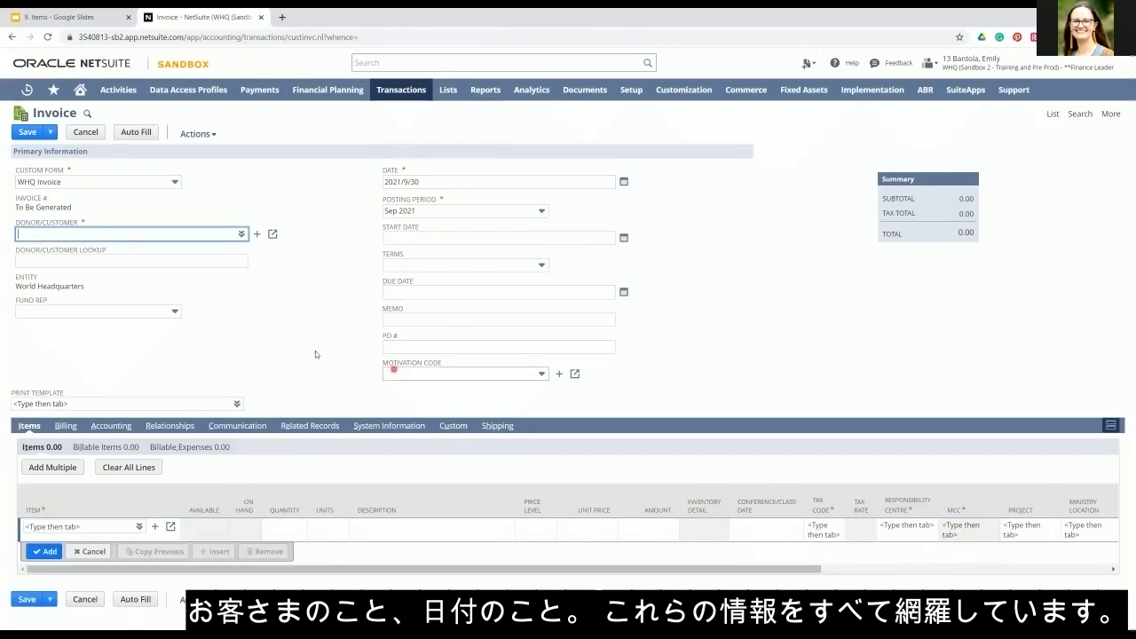
# Step: Choose item 46513 Student summer conference 2022 for the invoice's first item line
pyautogui.click(139, 529)
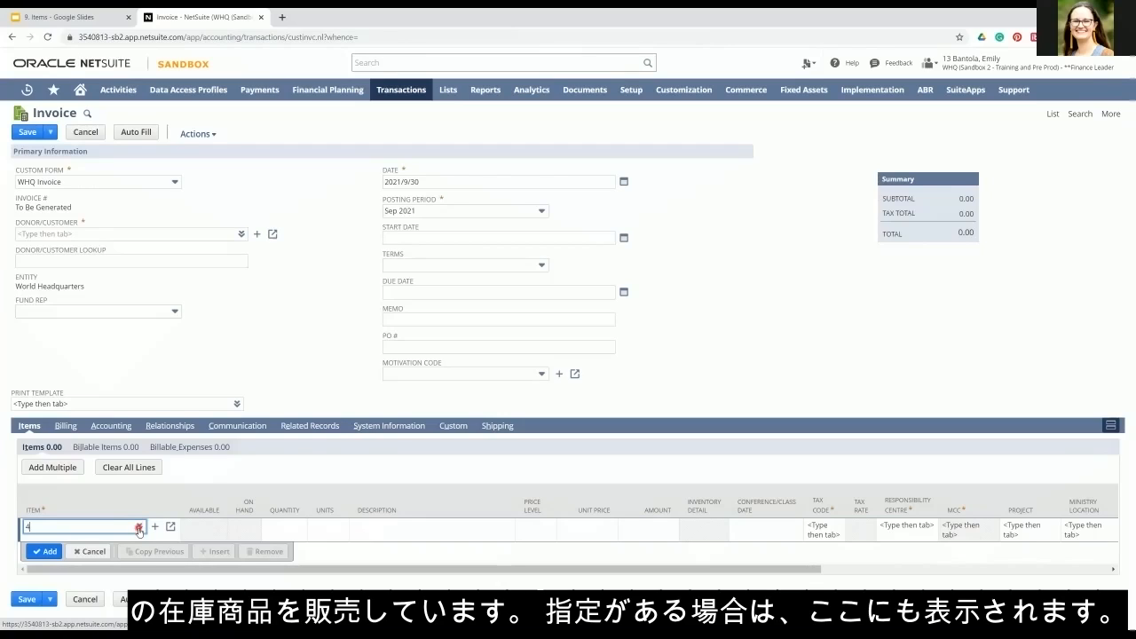
pyautogui.write('6513')
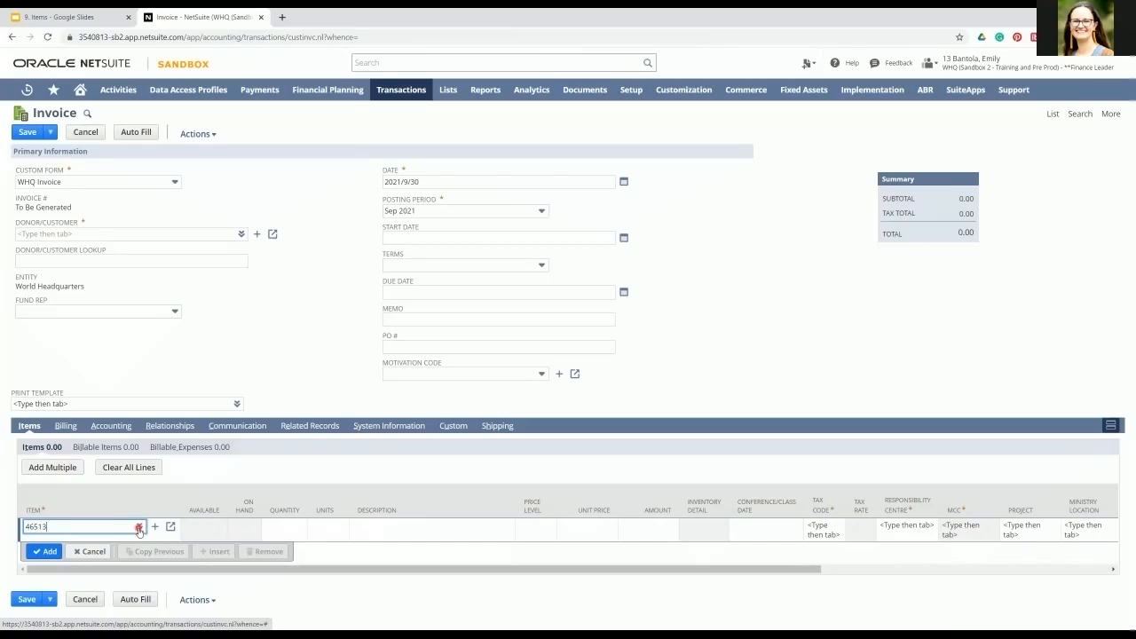
pyautogui.click(110, 537)
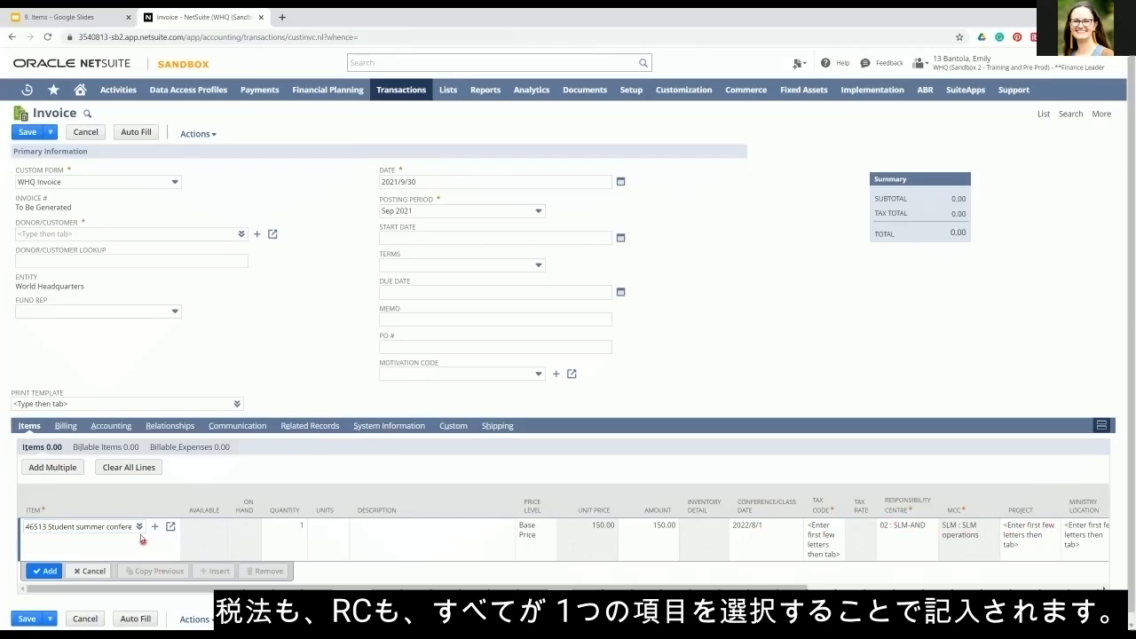
# Step: Set the quantity of the student summer conference line to 5
pyautogui.click(341, 534)
pyautogui.click(266, 529)
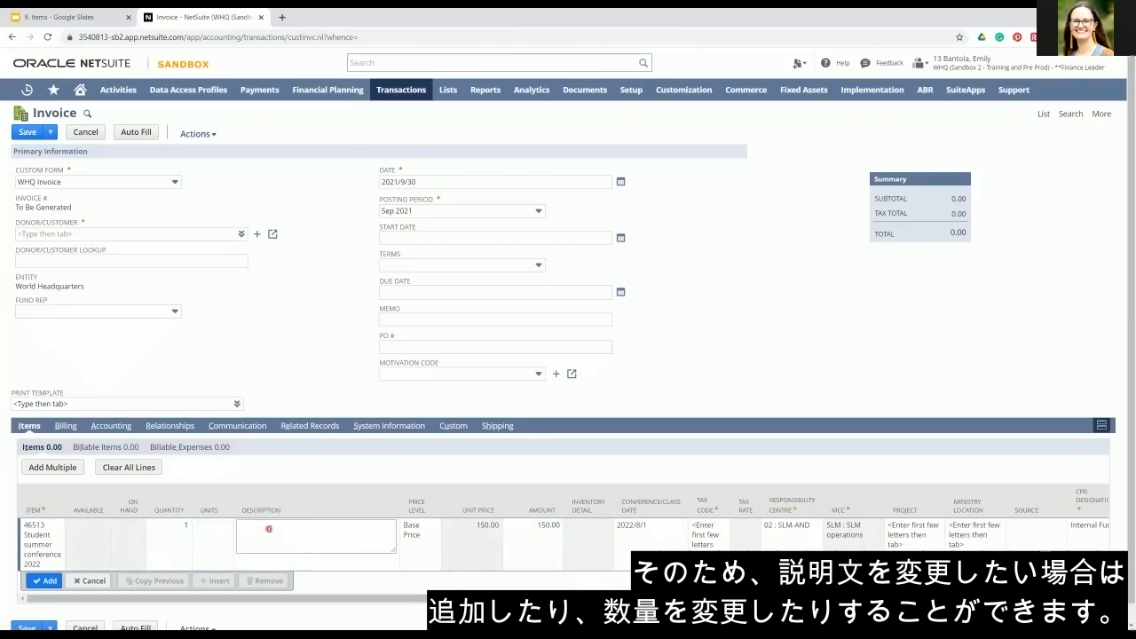
pyautogui.click(178, 527)
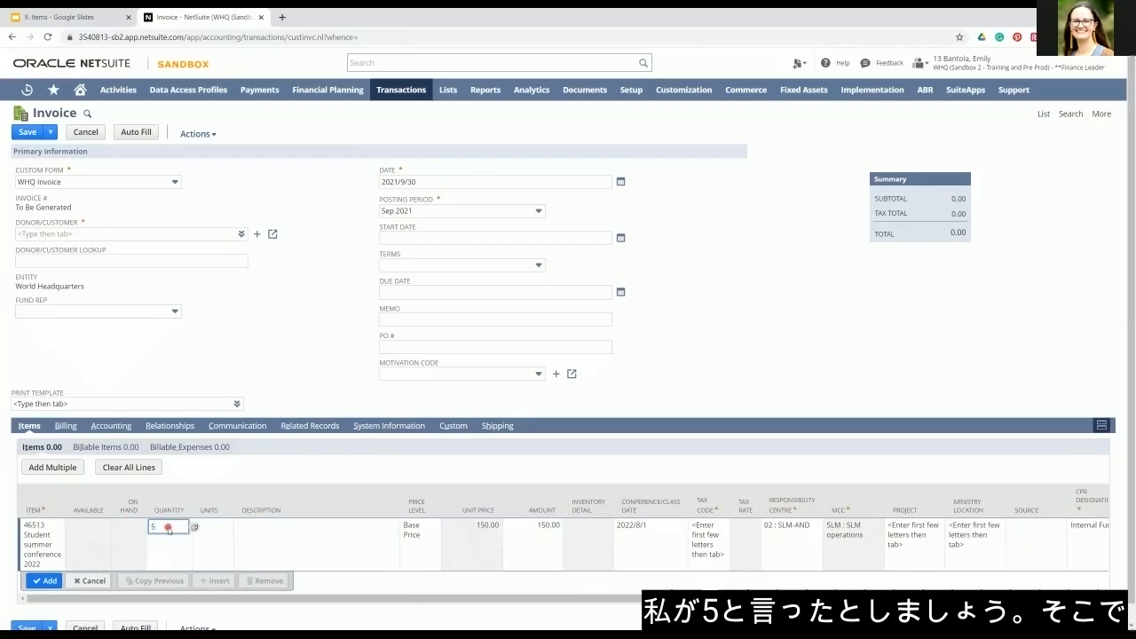
pyautogui.press('Tab')
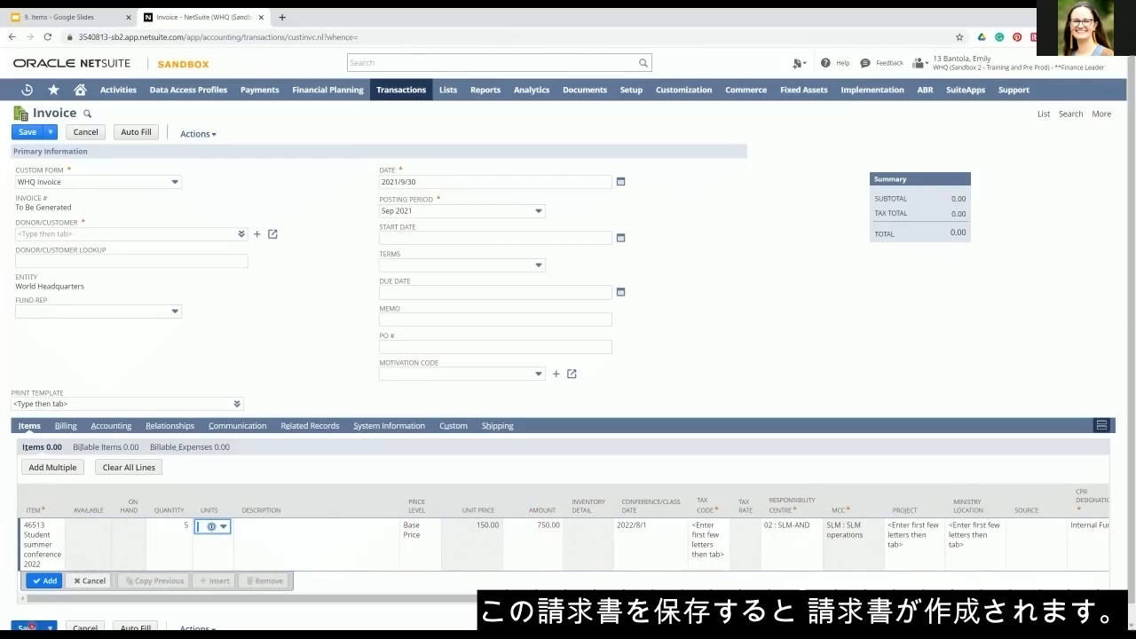
# Step: Start a new vendor bill, leaving the invoice without saving it
pyautogui.moveTo(414, 103)
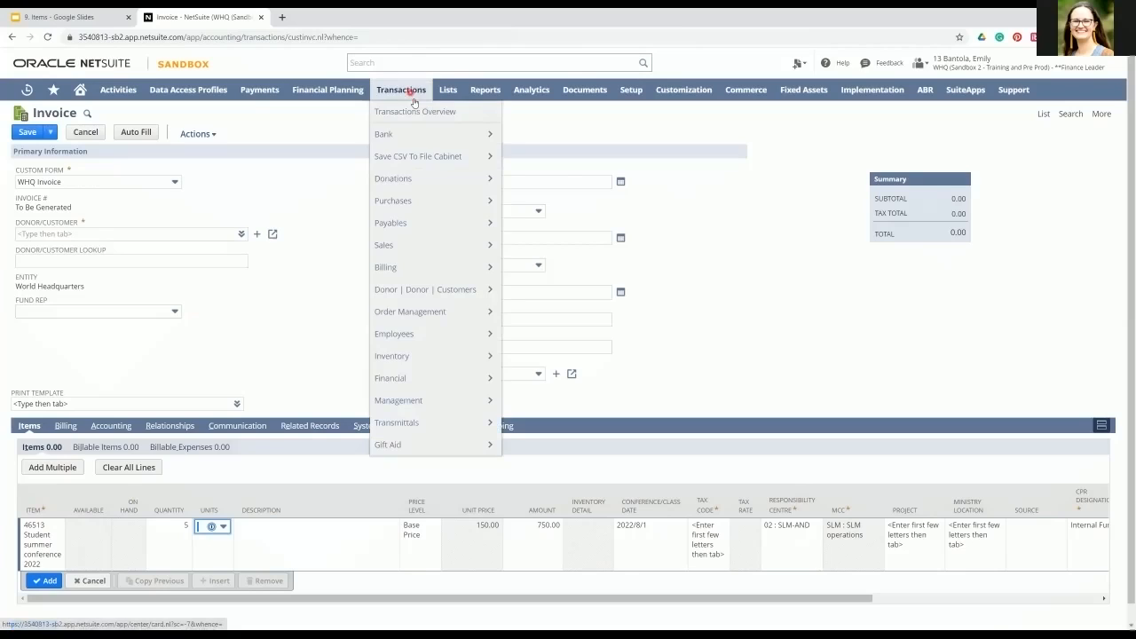
pyautogui.moveTo(446, 203)
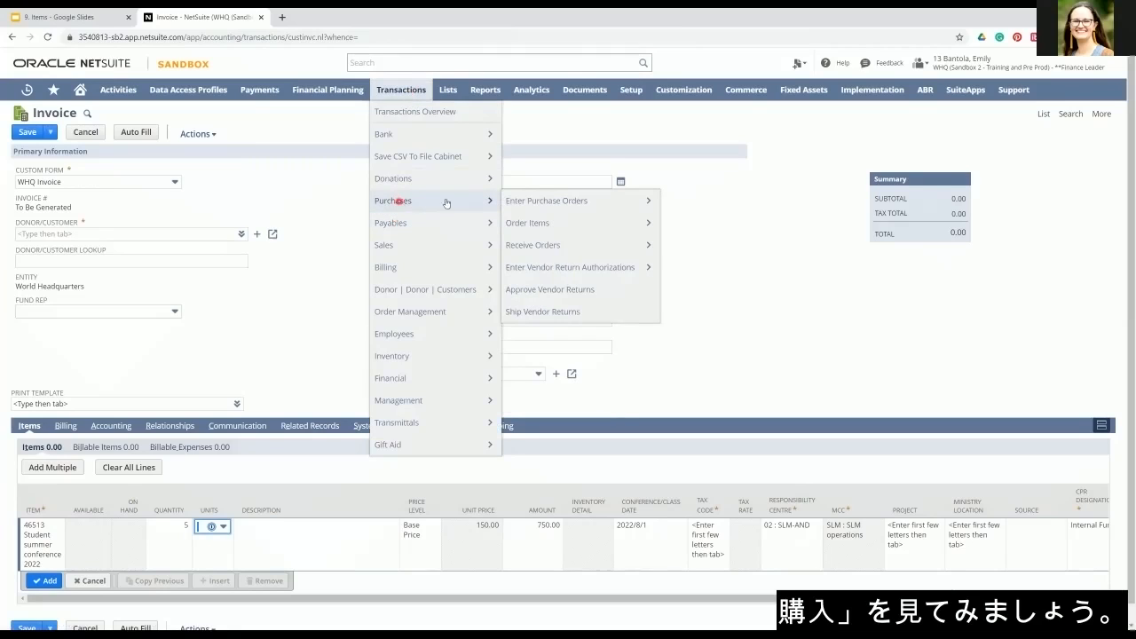
pyautogui.moveTo(526, 229)
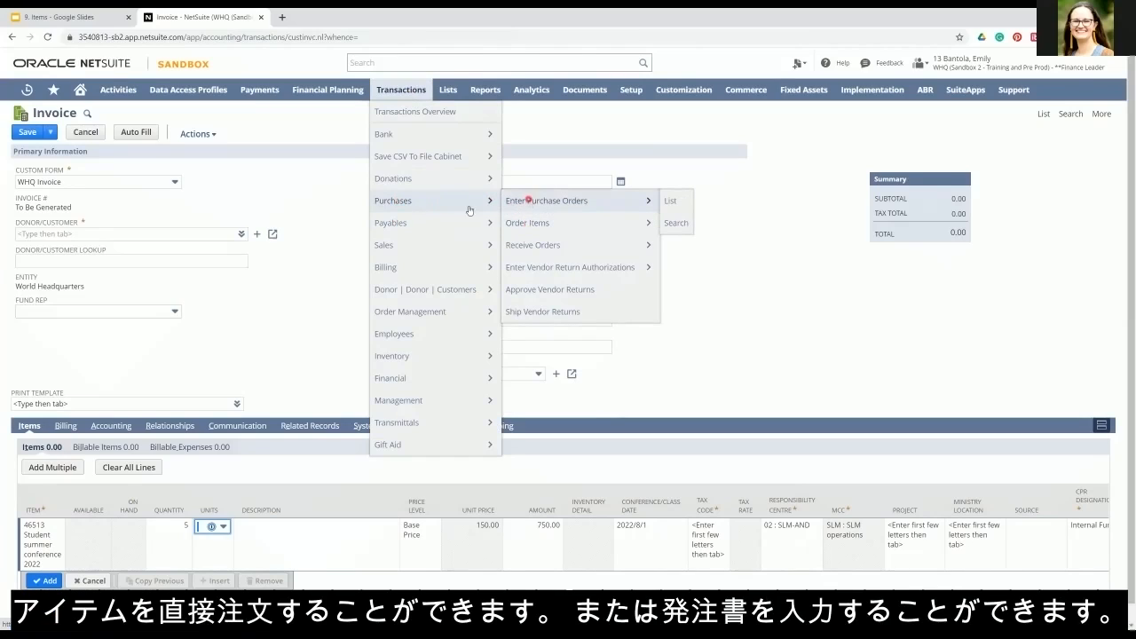
pyautogui.moveTo(386, 228)
pyautogui.moveTo(524, 249)
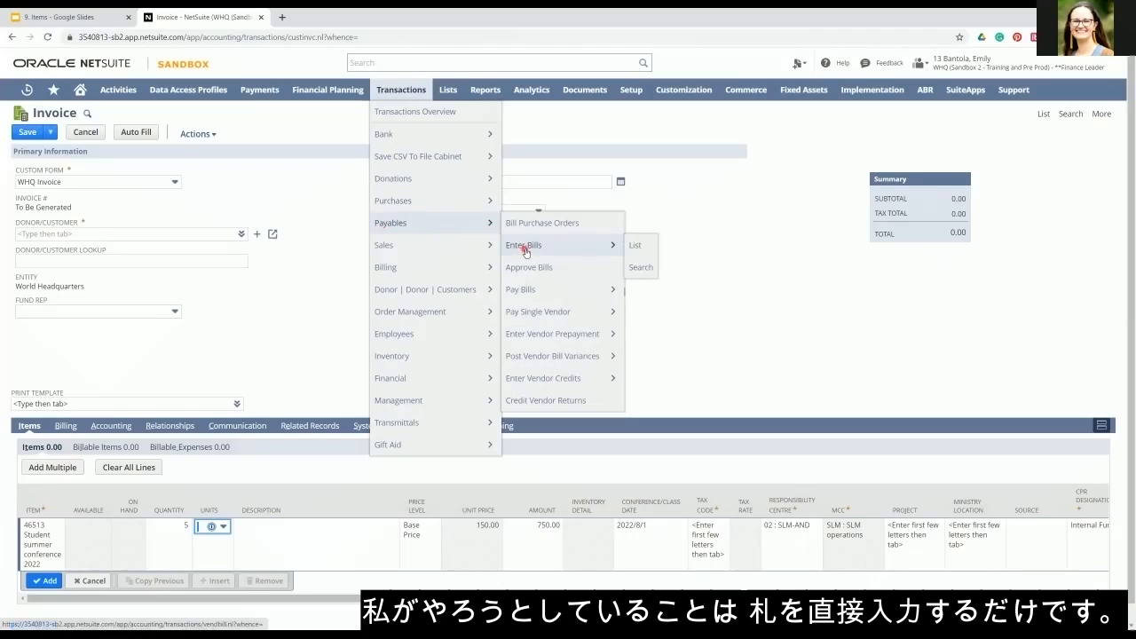
pyautogui.click(527, 252)
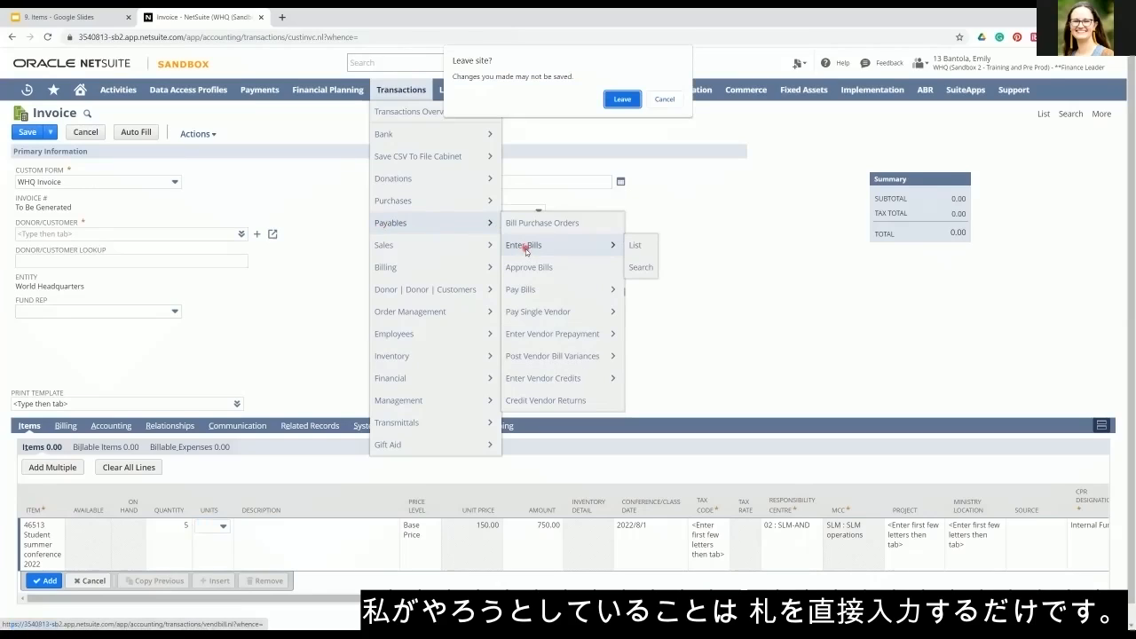
pyautogui.click(622, 99)
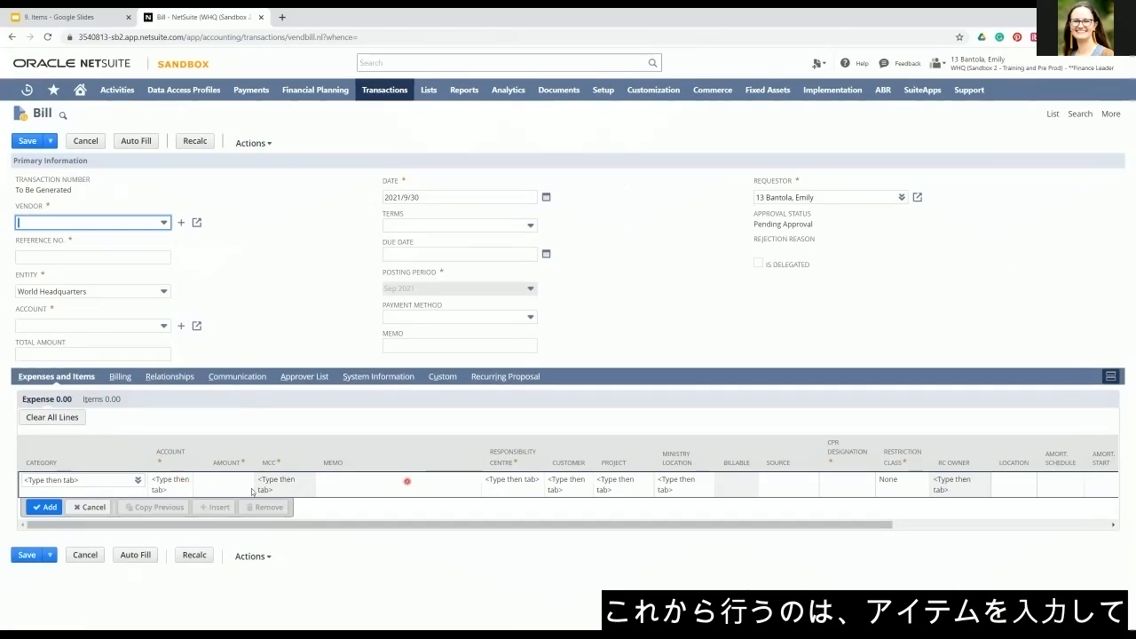
# Step: Choose item 46514 Printer paper for the bill's first item line and set its quantity to 4
pyautogui.click(97, 404)
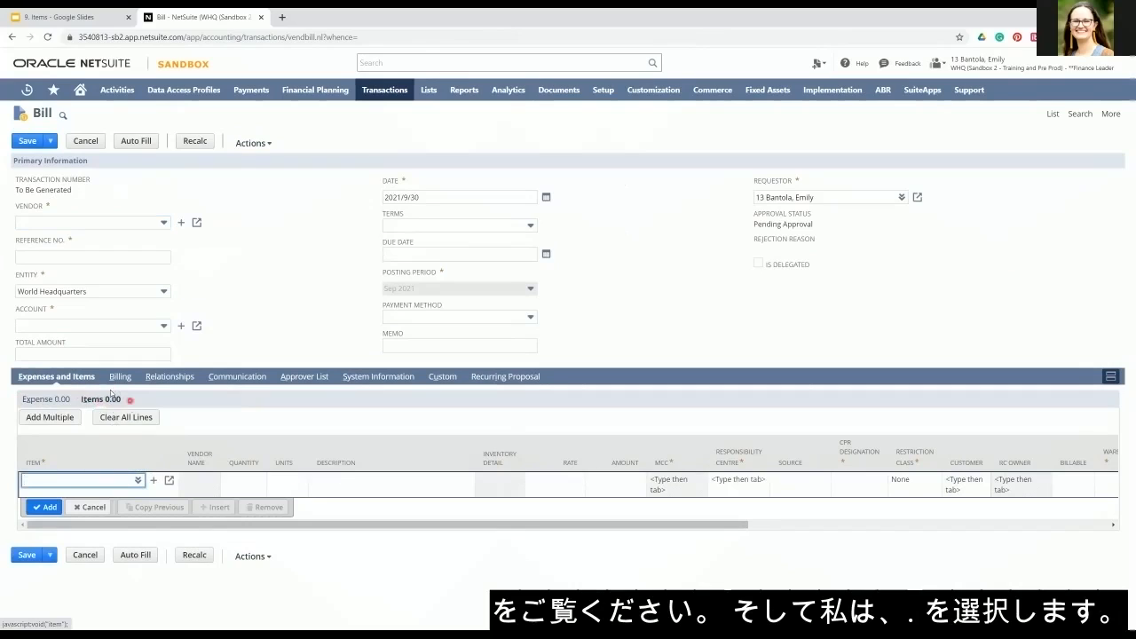
pyautogui.click(138, 480)
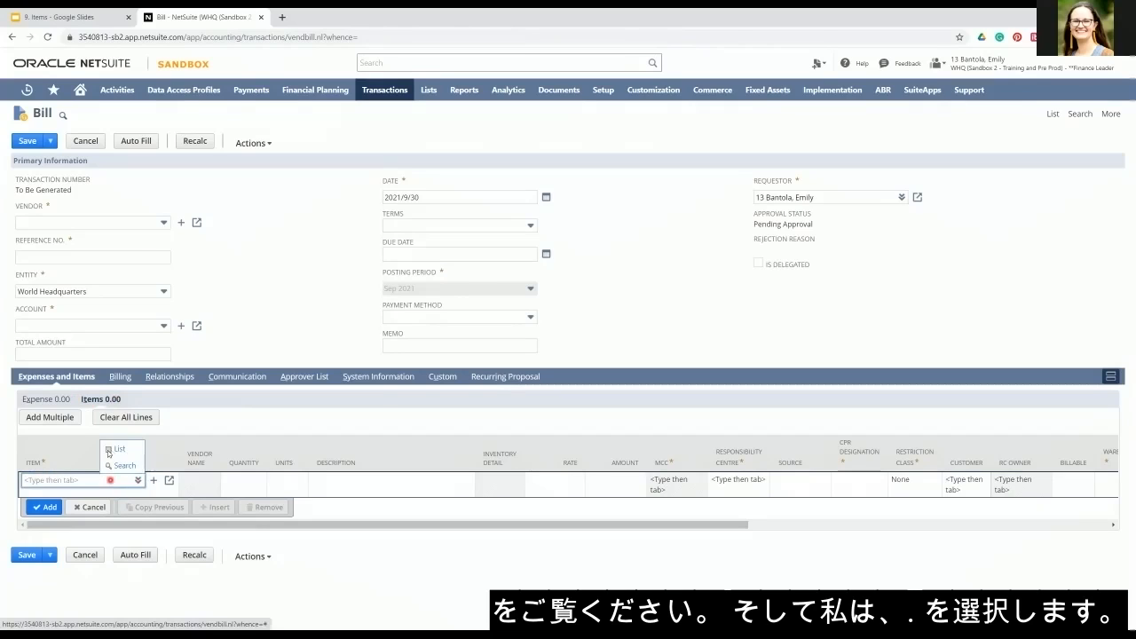
pyautogui.click(113, 449)
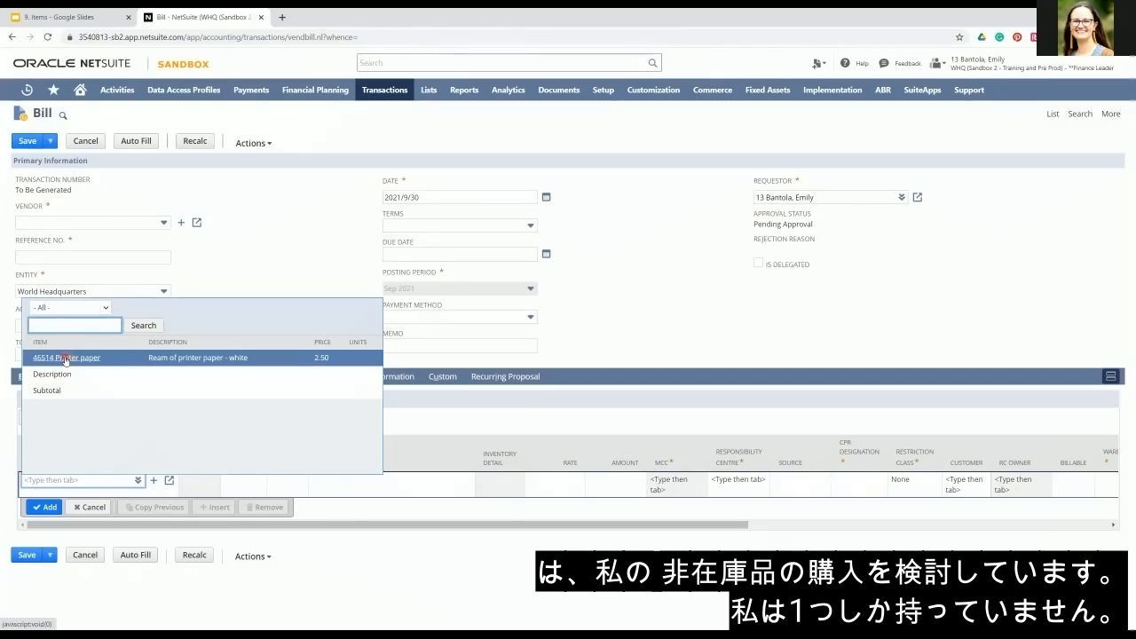
pyautogui.click(65, 359)
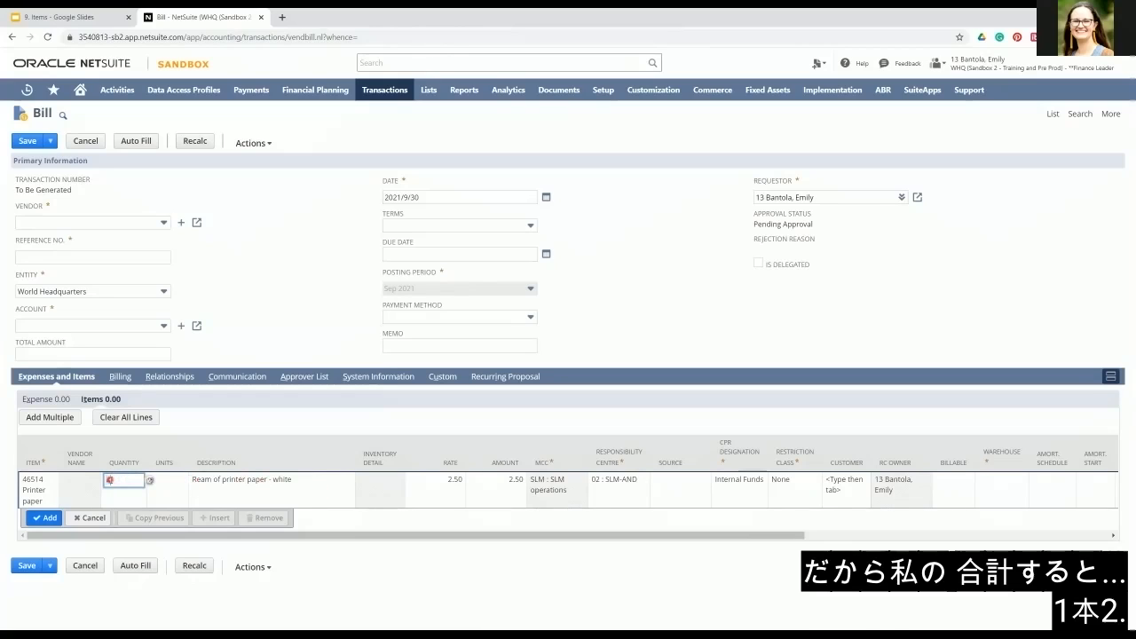
pyautogui.write('4')
pyautogui.press('Tab')
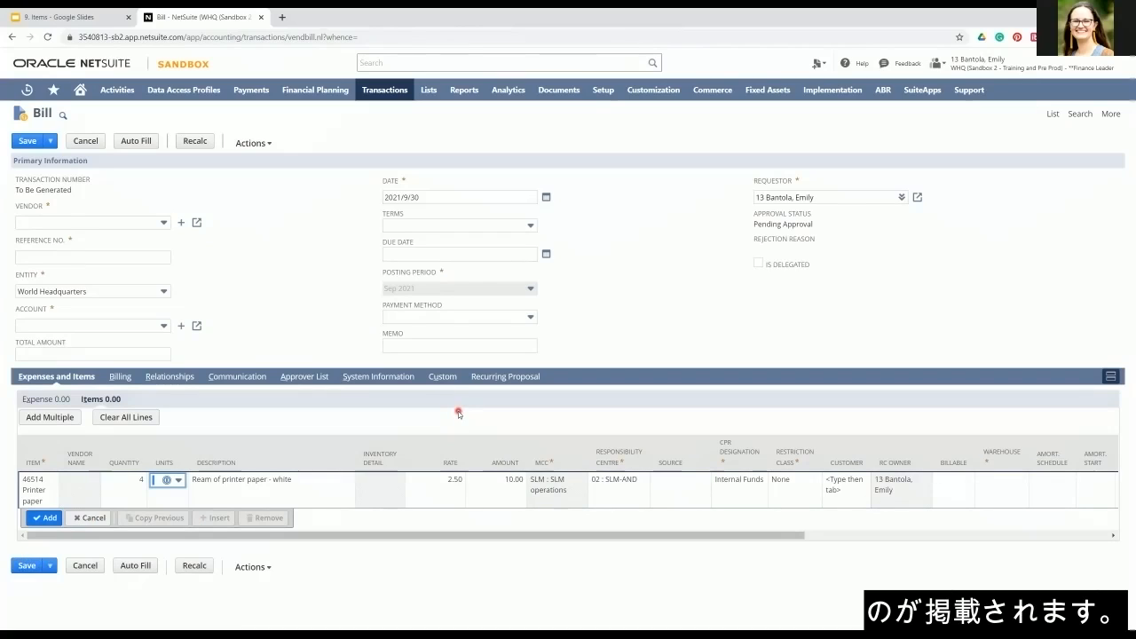
# Step: Start a new Donation | Cash Sale transaction, leaving the vendor bill without saving it
pyautogui.moveTo(380, 93)
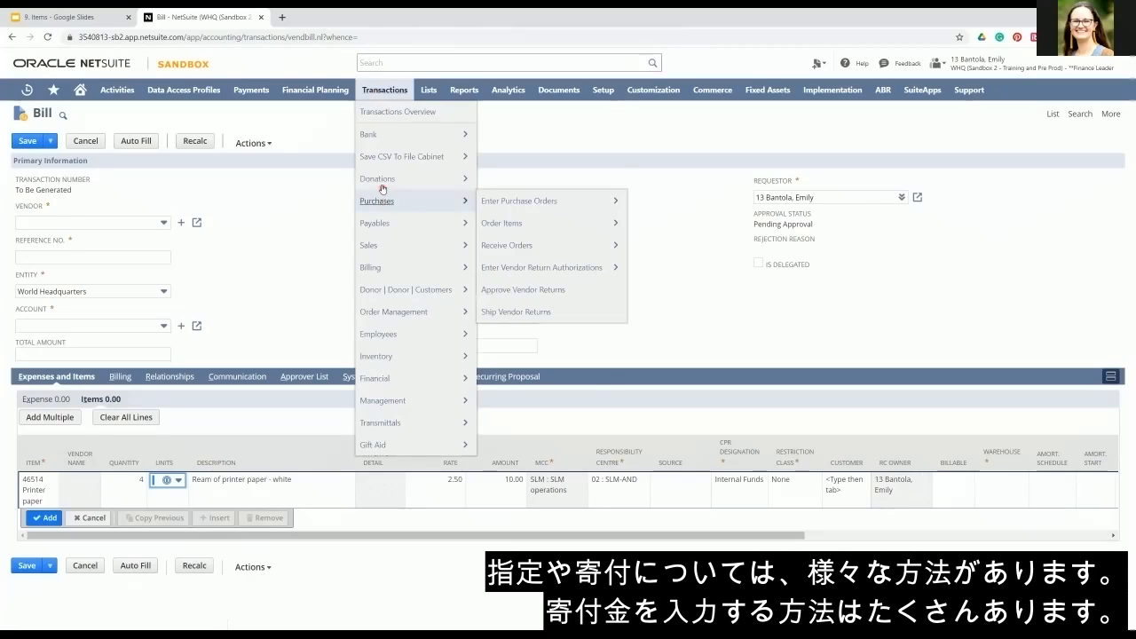
pyautogui.moveTo(435, 178)
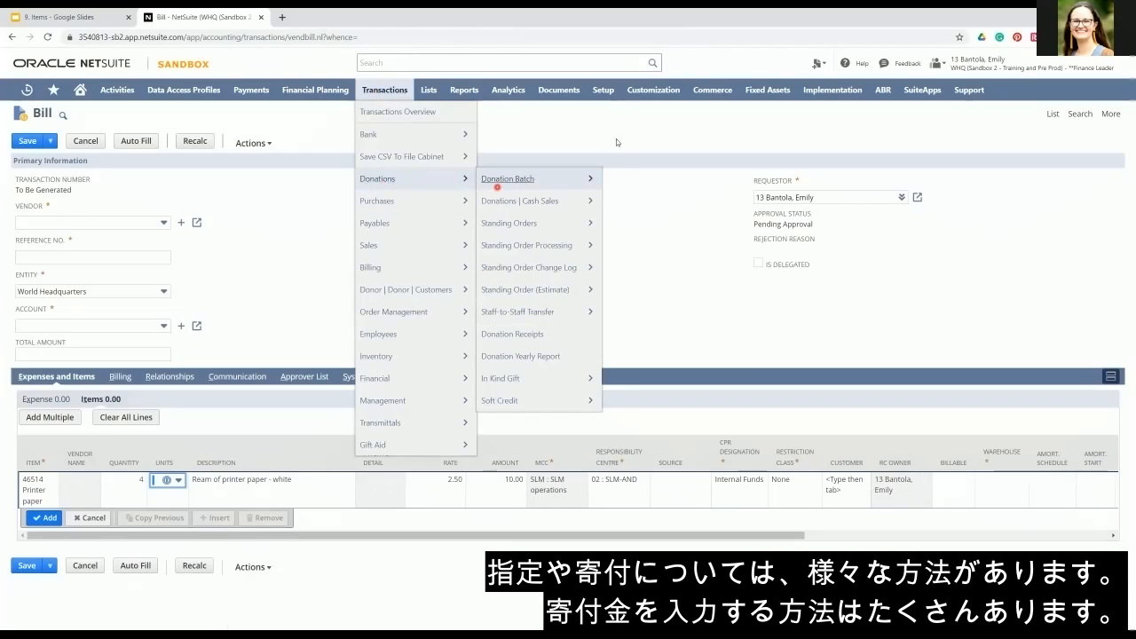
pyautogui.click(515, 201)
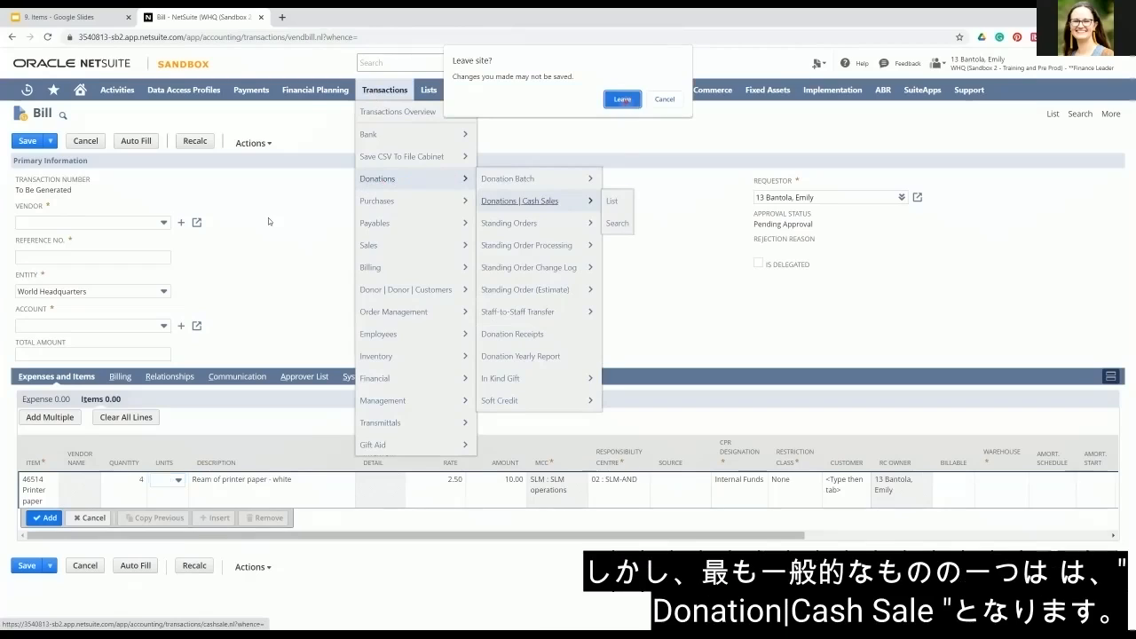
pyautogui.press('Return')
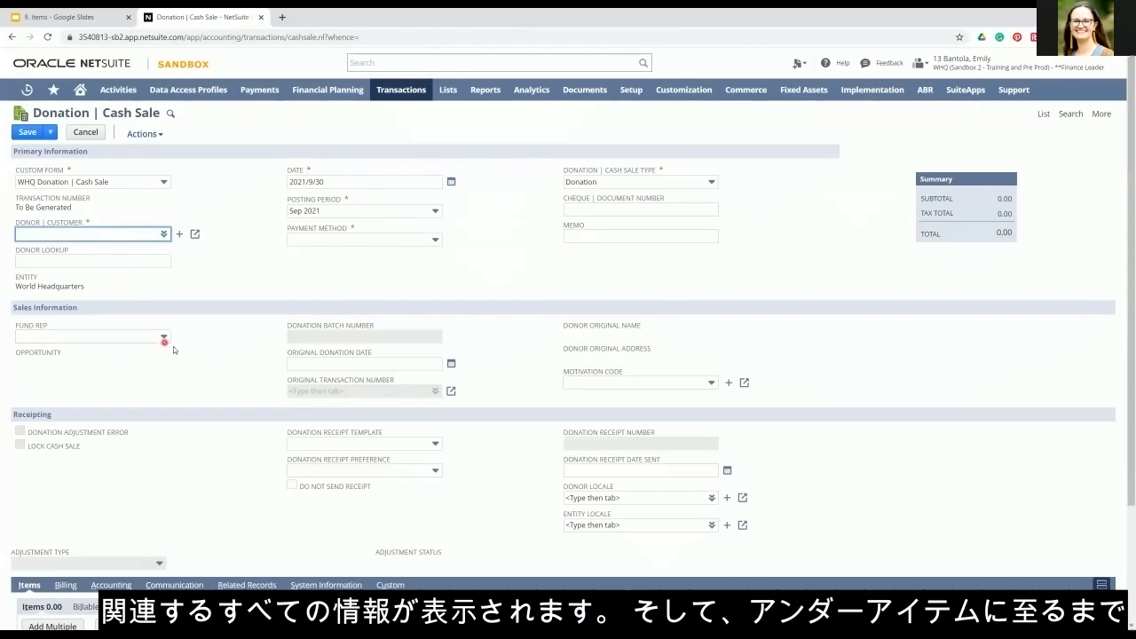
# Step: Review the donation form's header, sales and receipting fields and the lookup options of its designation/items line
pyautogui.scroll(-3, 165, 392)
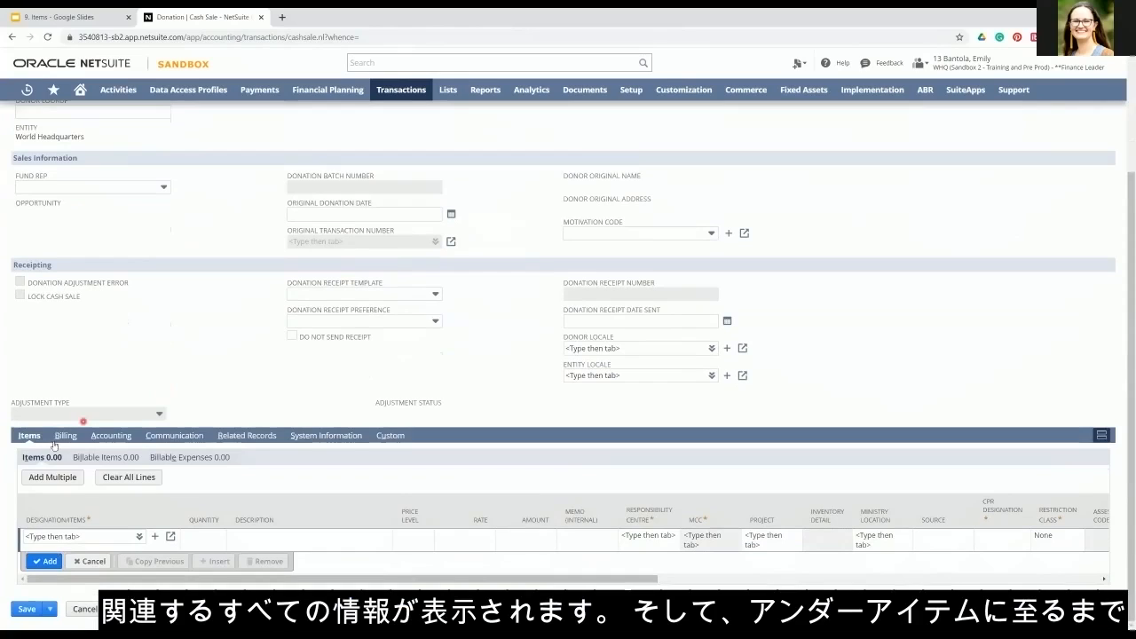
pyautogui.click(139, 539)
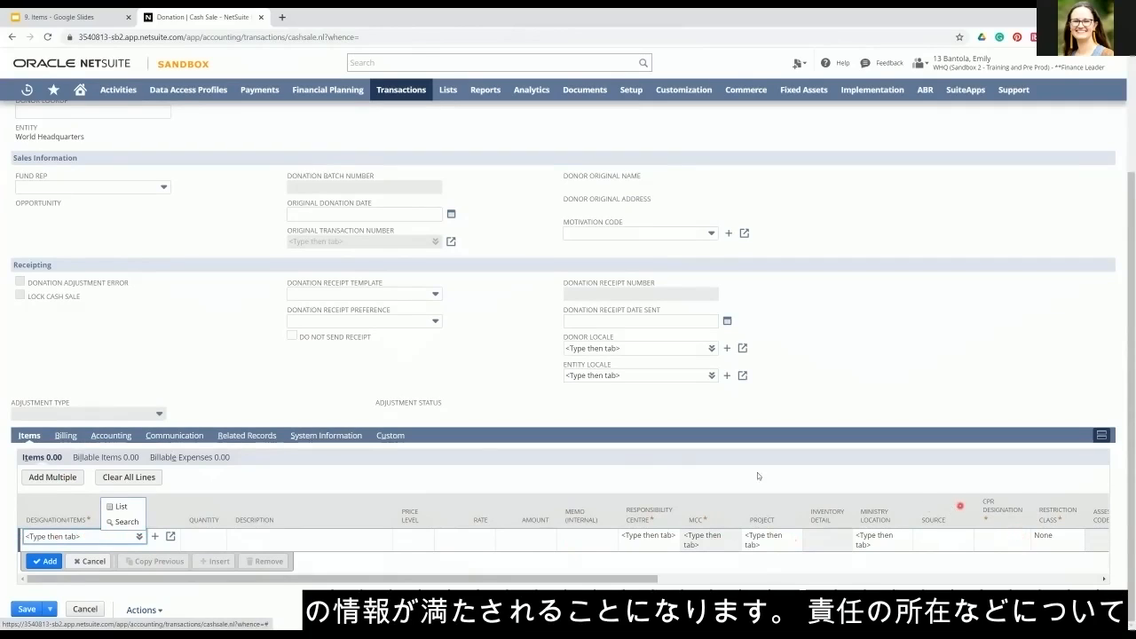
pyautogui.scroll(2, 222, 364)
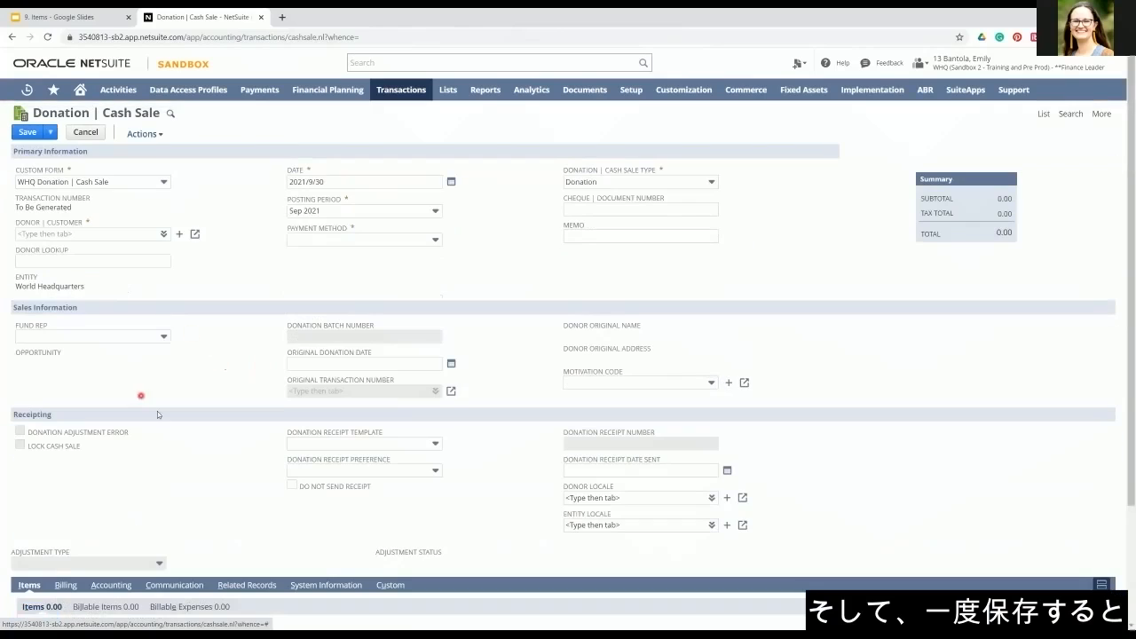
pyautogui.scroll(-3, 229, 492)
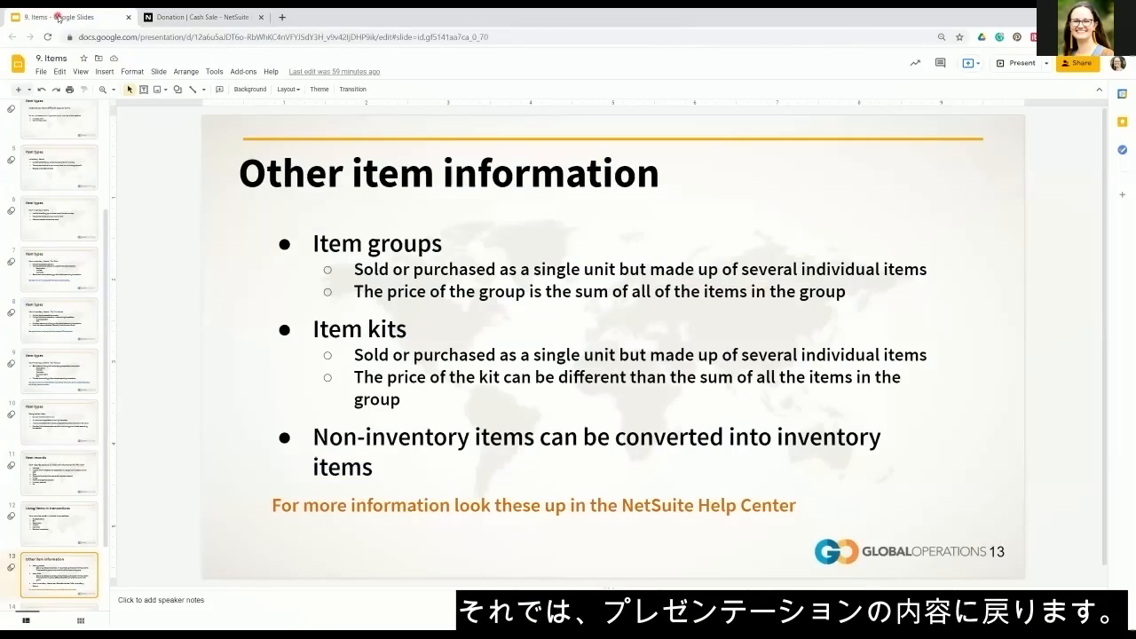
pyautogui.click(59, 17)
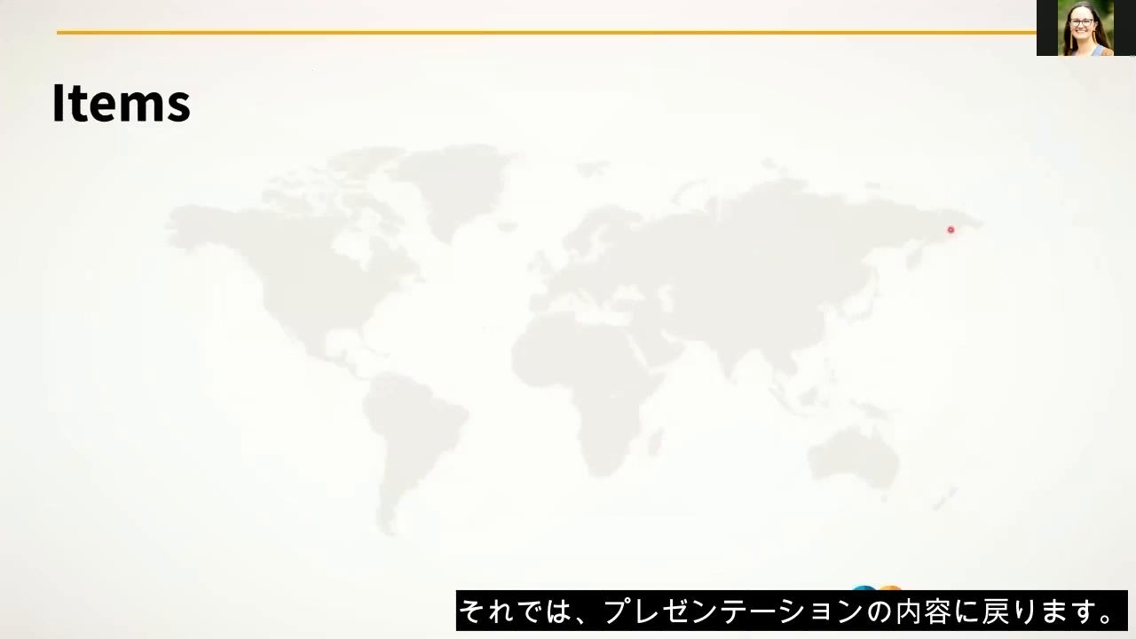
pyautogui.press('Right')
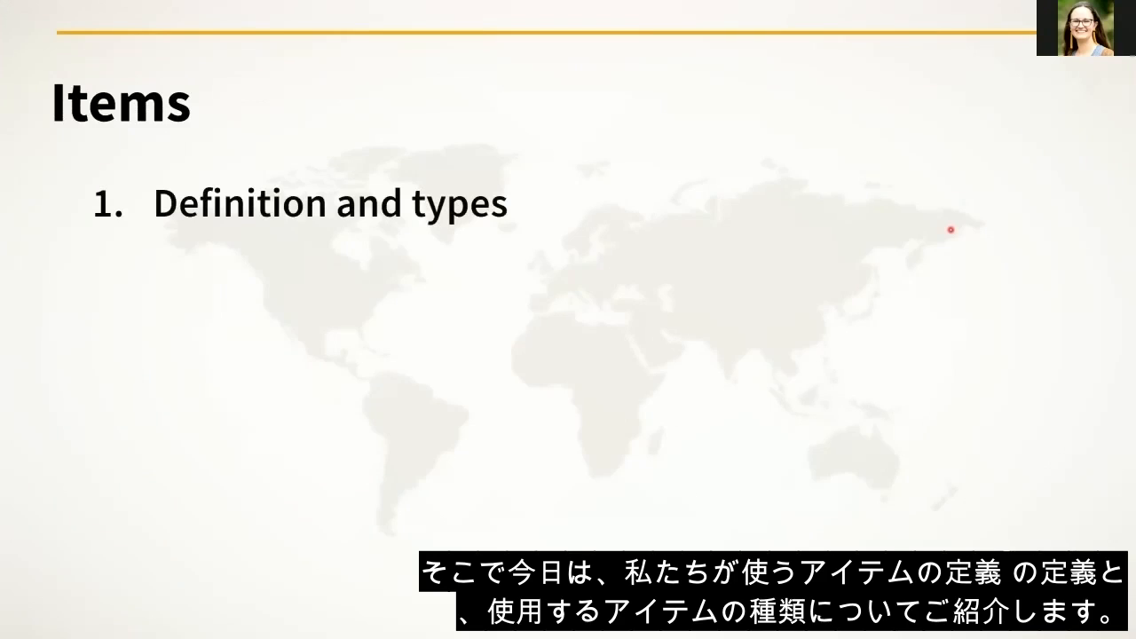
pyautogui.press('Right')
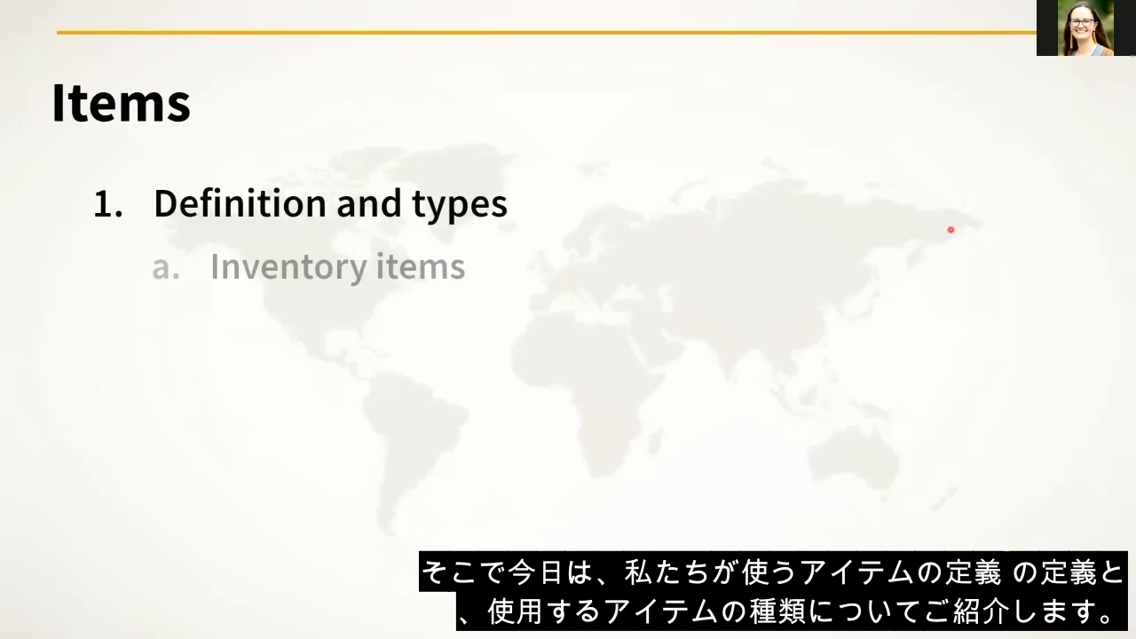
pyautogui.press('Right')
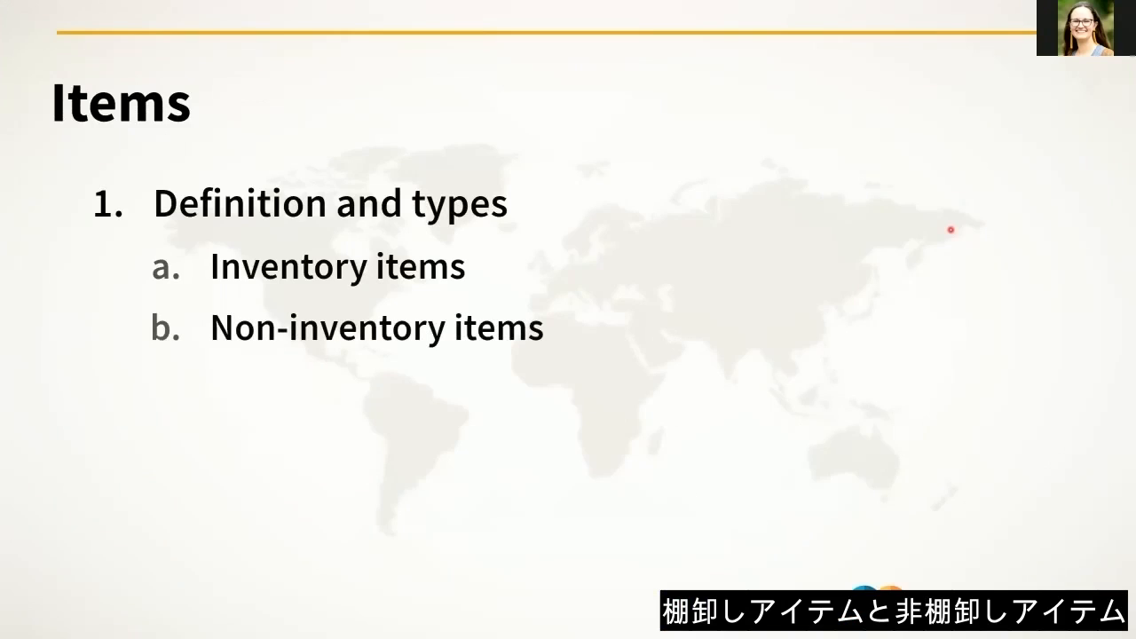
pyautogui.press('Right')
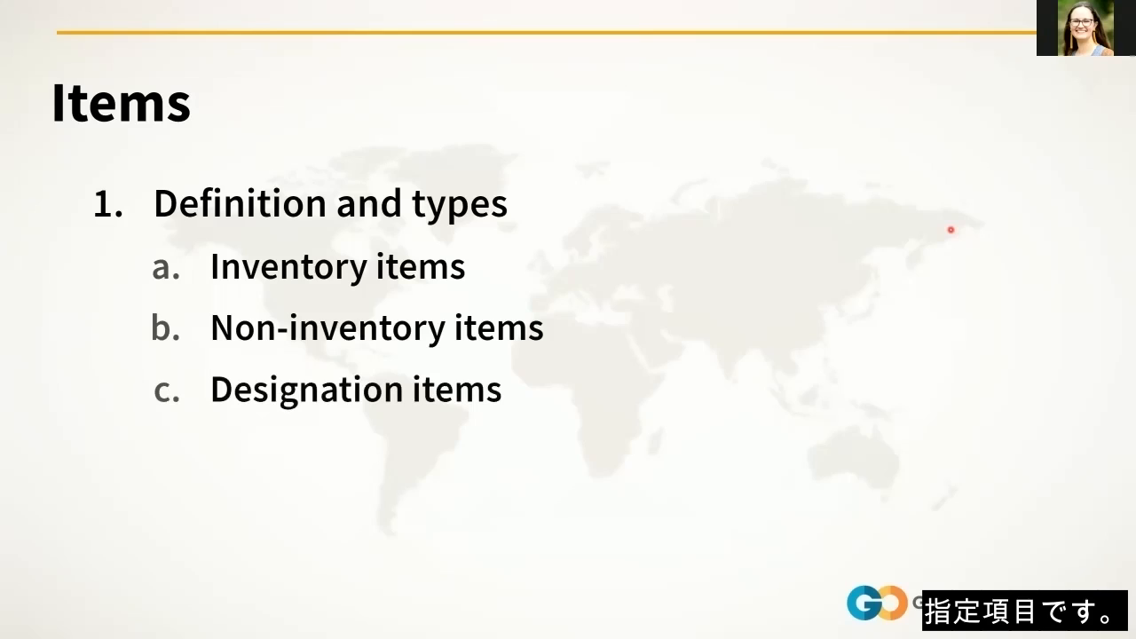
pyautogui.press('Right')
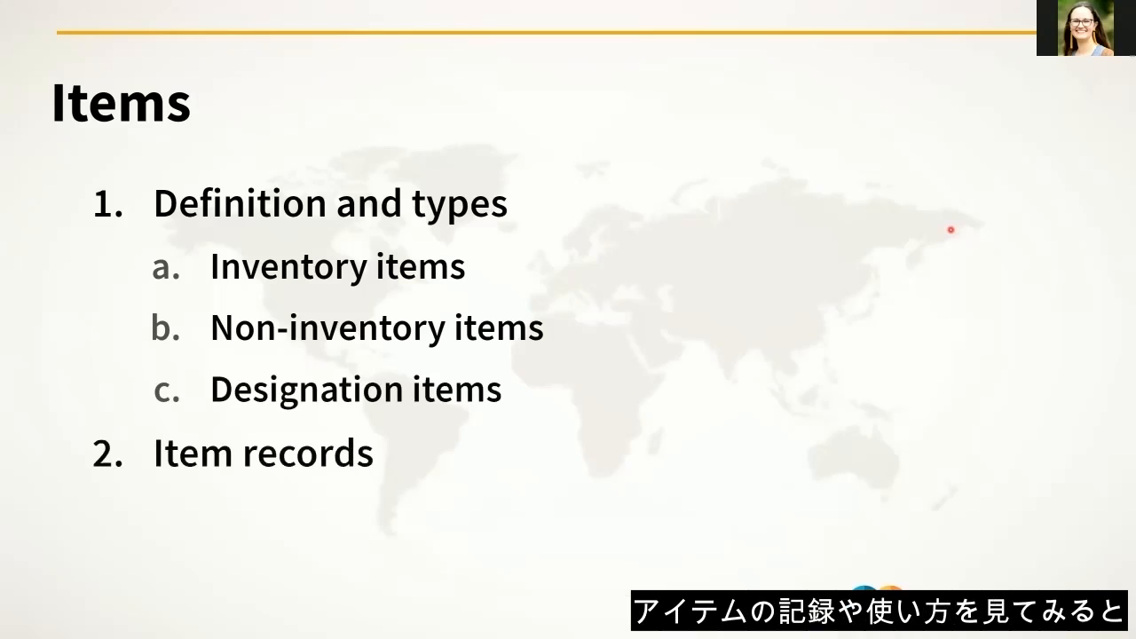
pyautogui.press('Right')
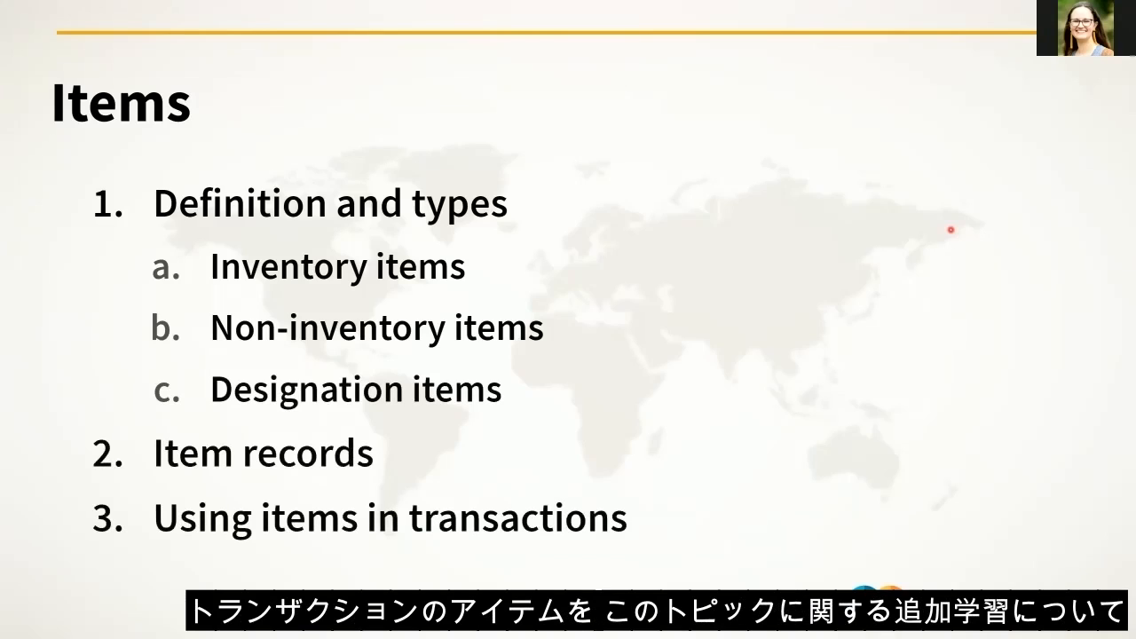
pyautogui.press('Right')
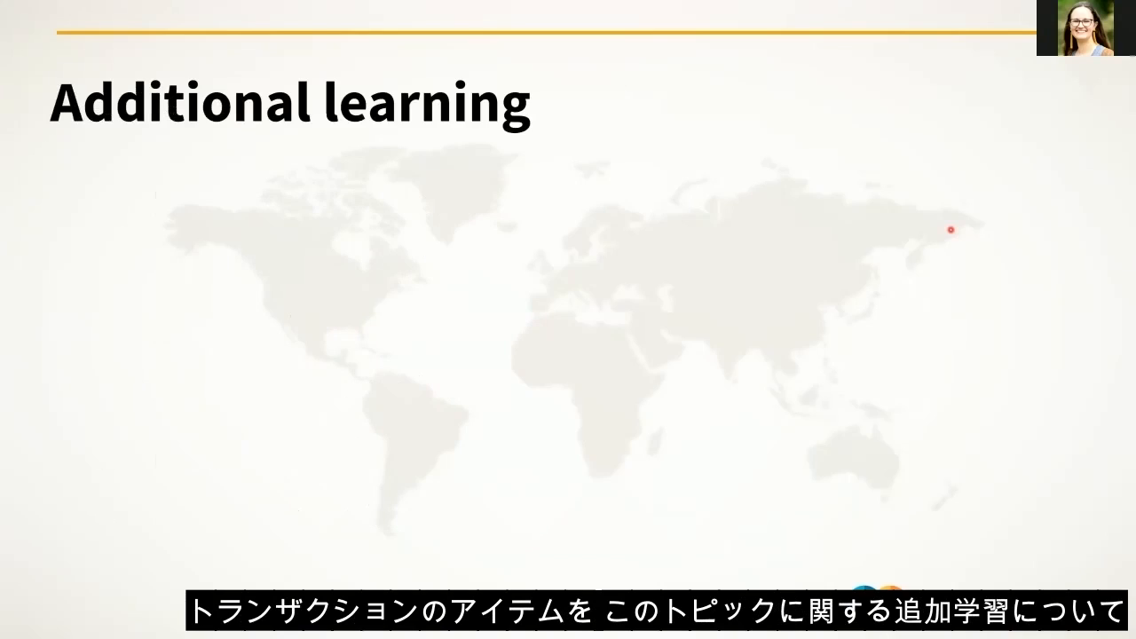